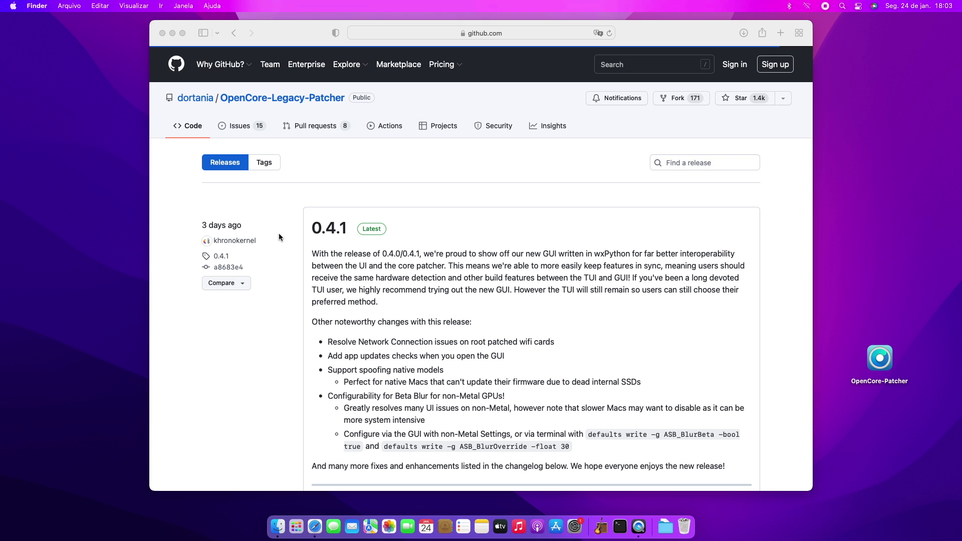
Minimize the browser window and close the Downloads folder window.
left_click(172, 33)
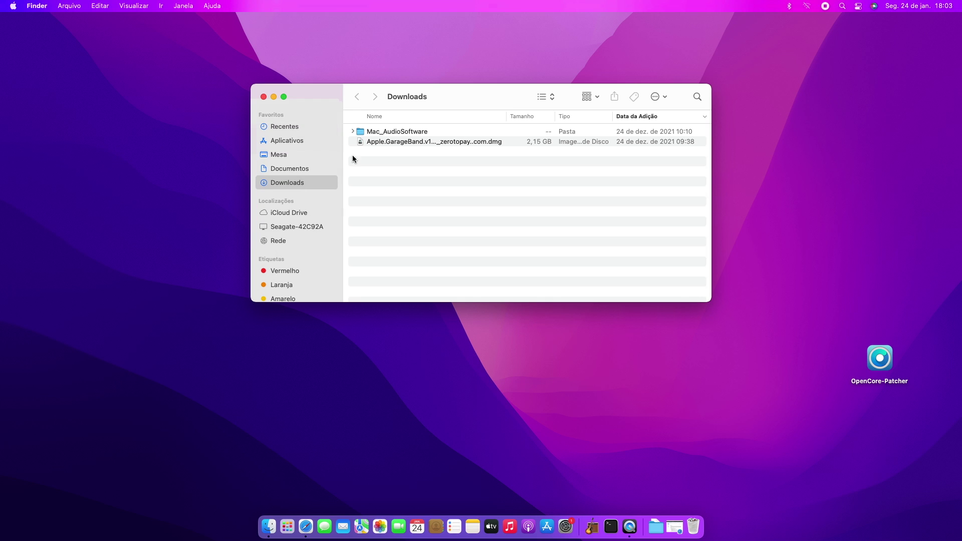
left_click(263, 97)
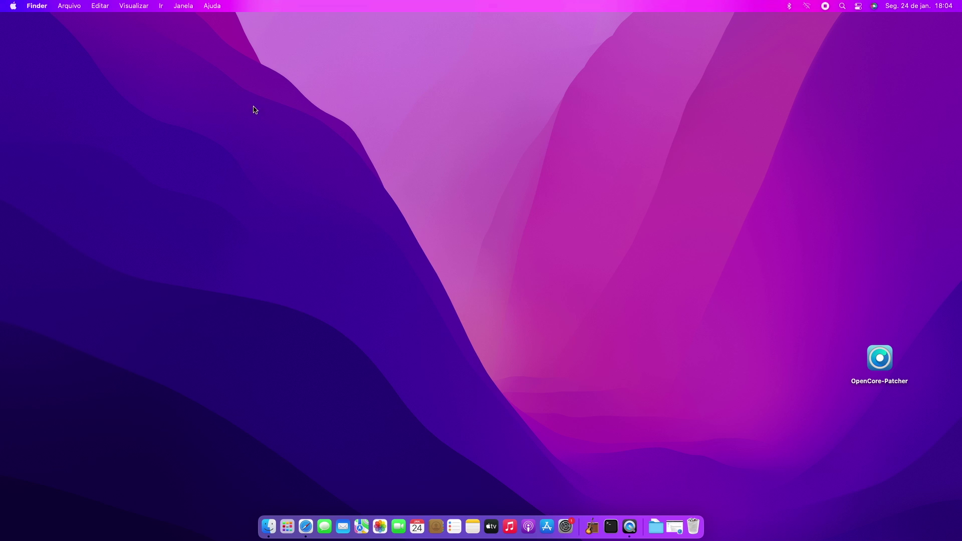
Enable Reduzir transparência in the Exibição section of the Acessibilidade system preferences.
left_click(14, 6)
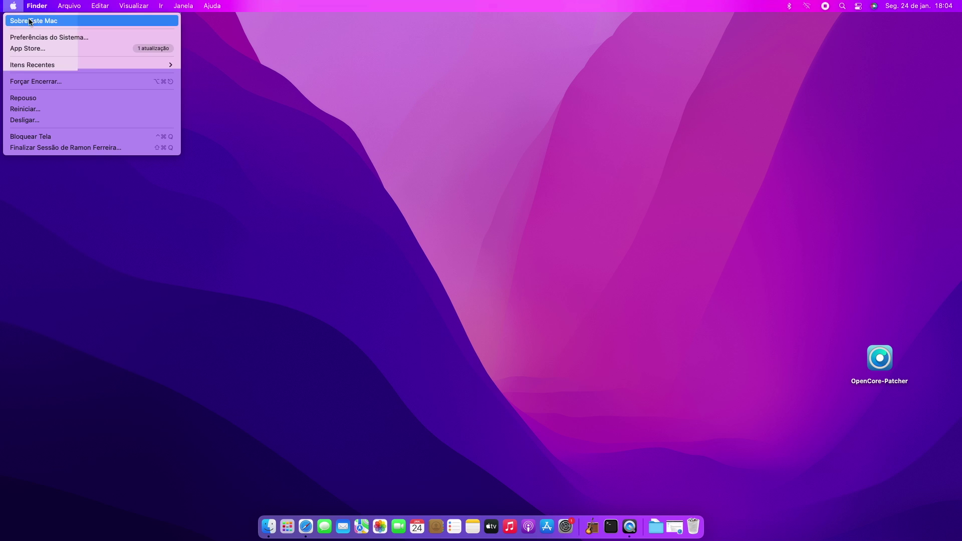
left_click(76, 38)
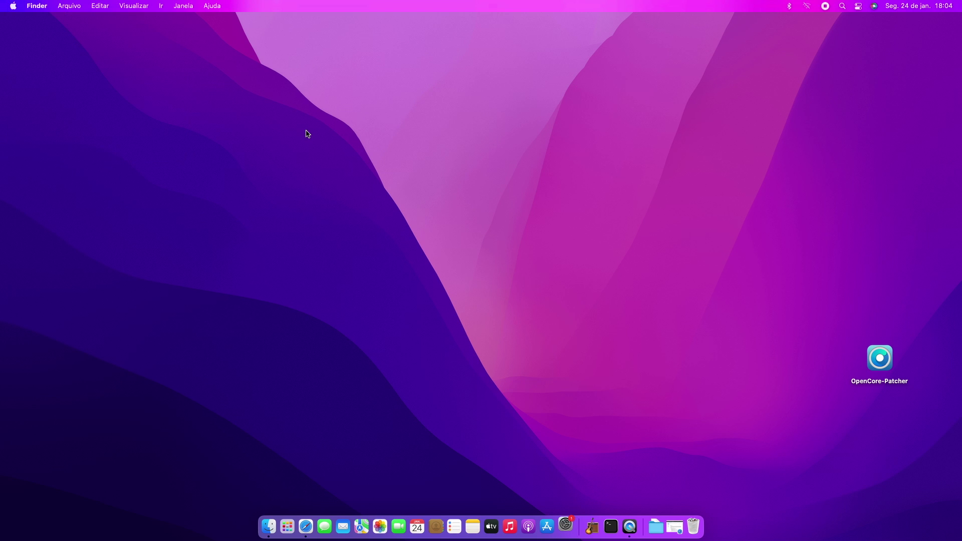
left_click(458, 176)
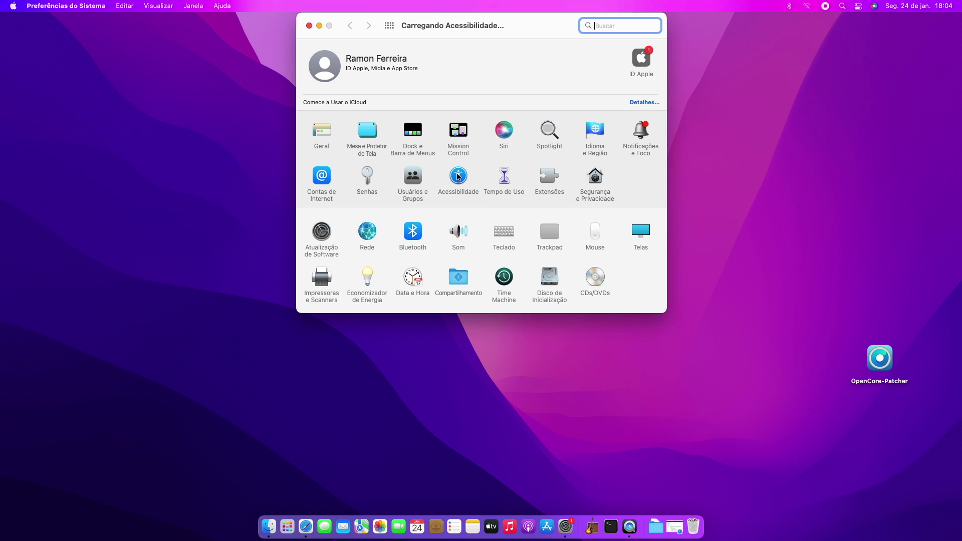
scroll(315, 125, "down", 3)
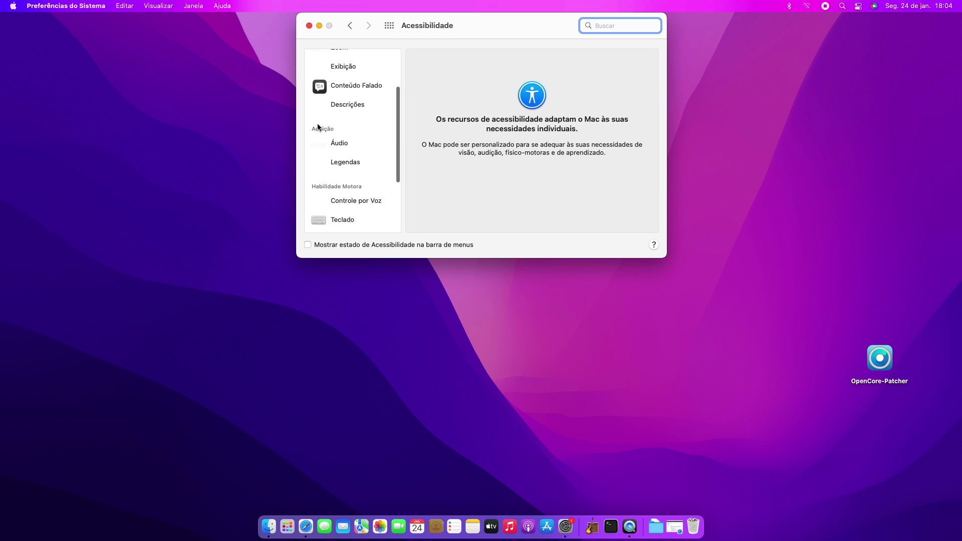
scroll(318, 127, "up", 3)
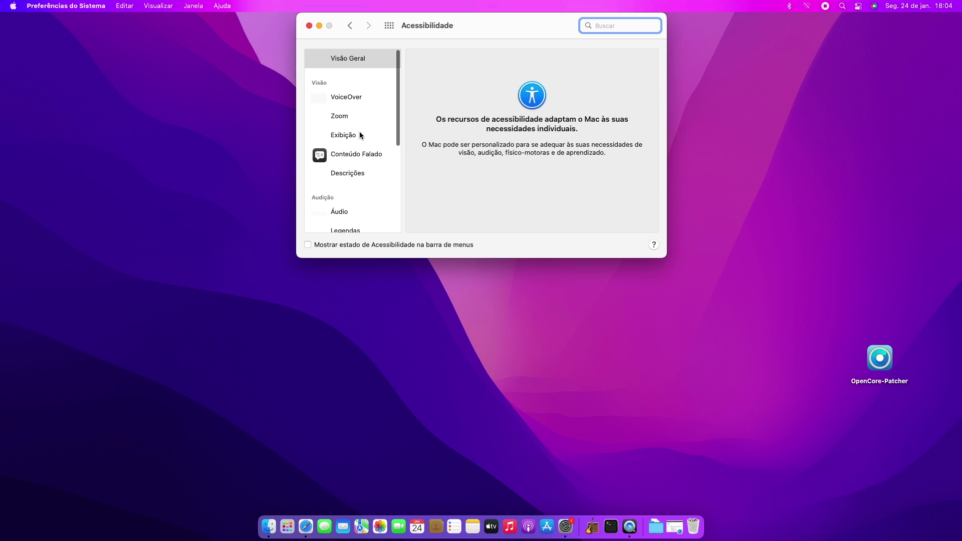
left_click(359, 134)
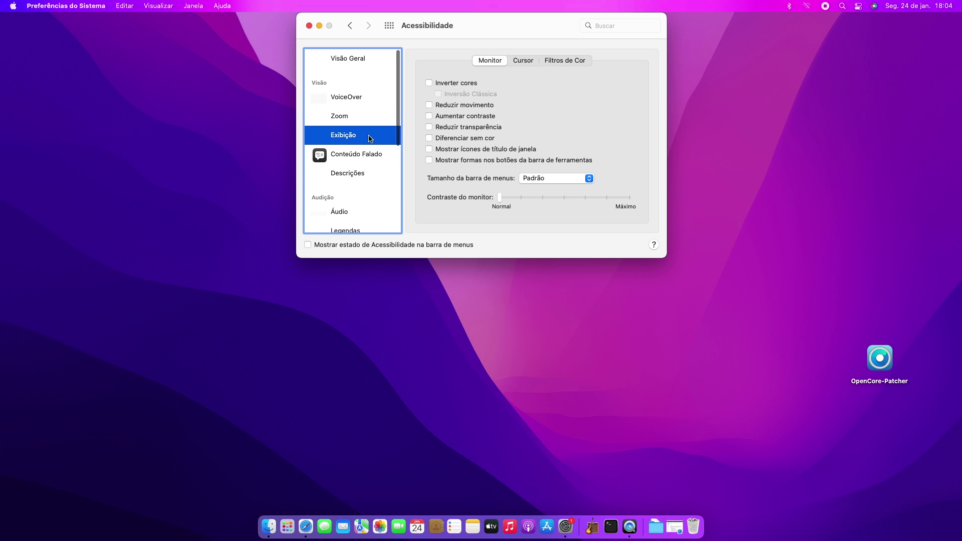
left_click(429, 128)
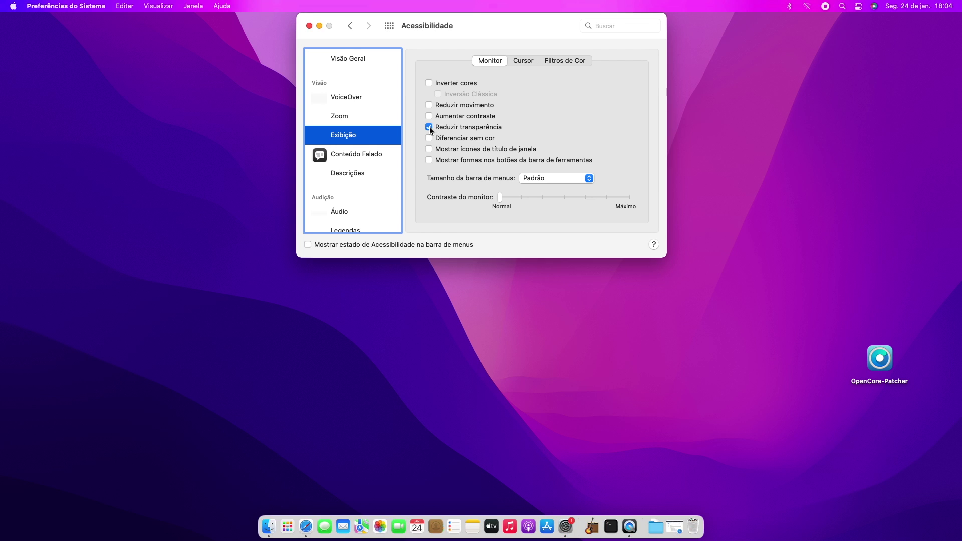
Examine how the Apple menu and the Dock look with reduced transparency.
left_click(11, 5)
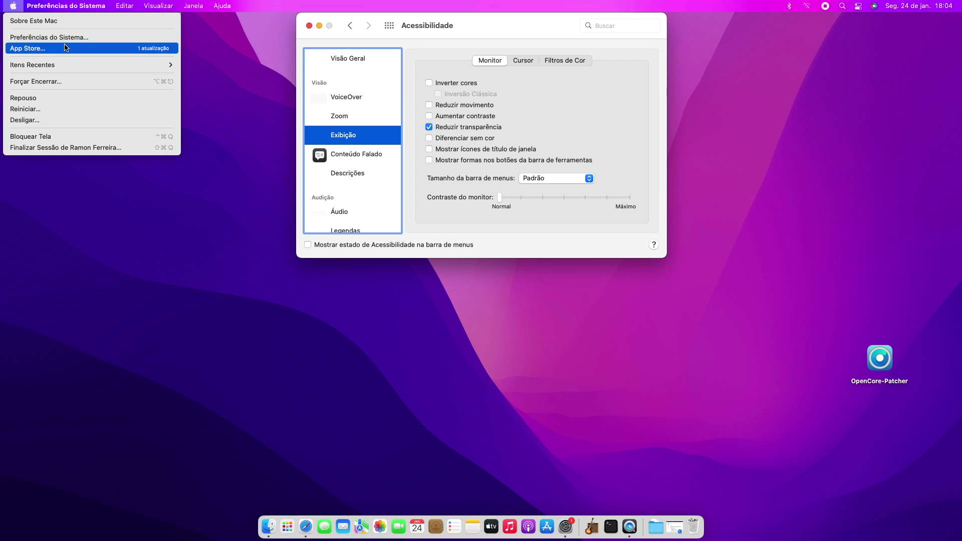
left_click(66, 5)
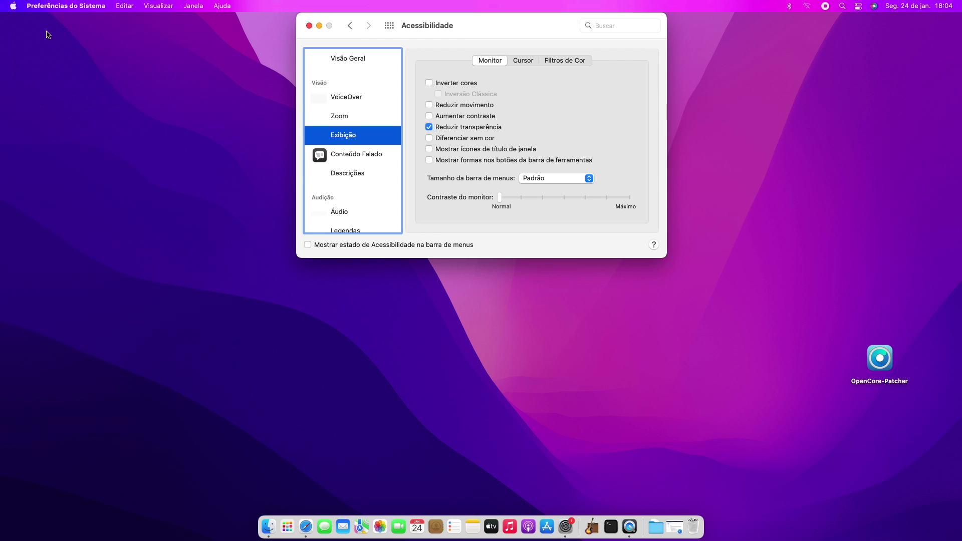
left_click(66, 5)
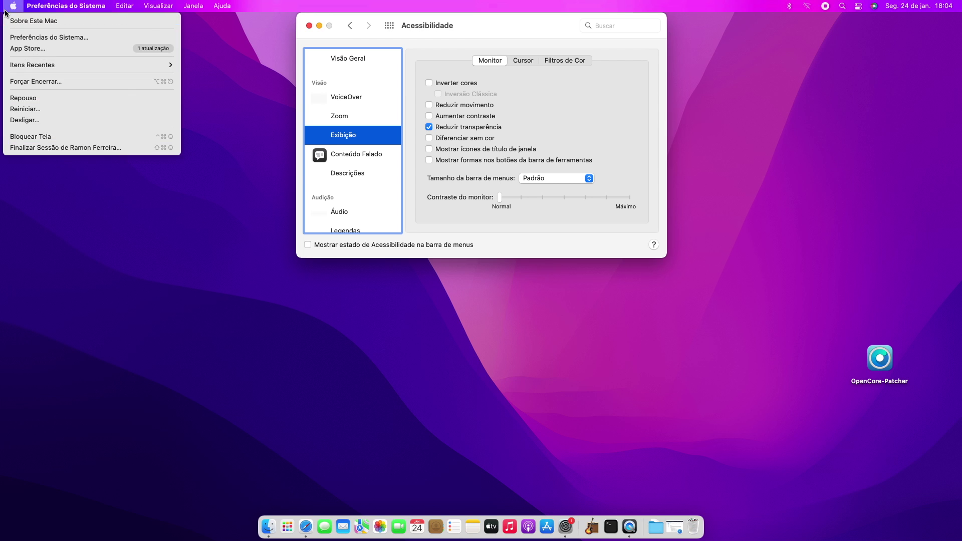
left_click(152, 246)
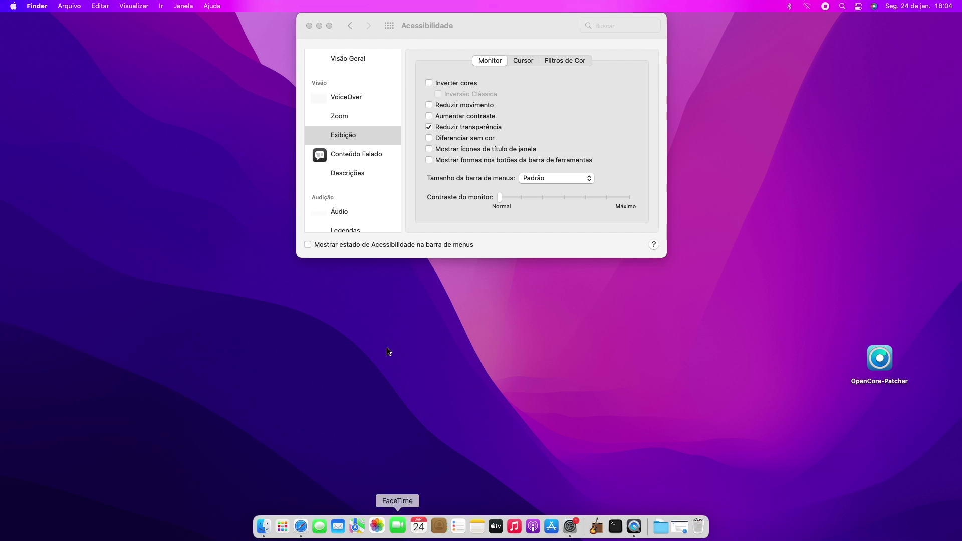
Turn off Reduzir transparência and quit the system preferences.
left_click(428, 128)
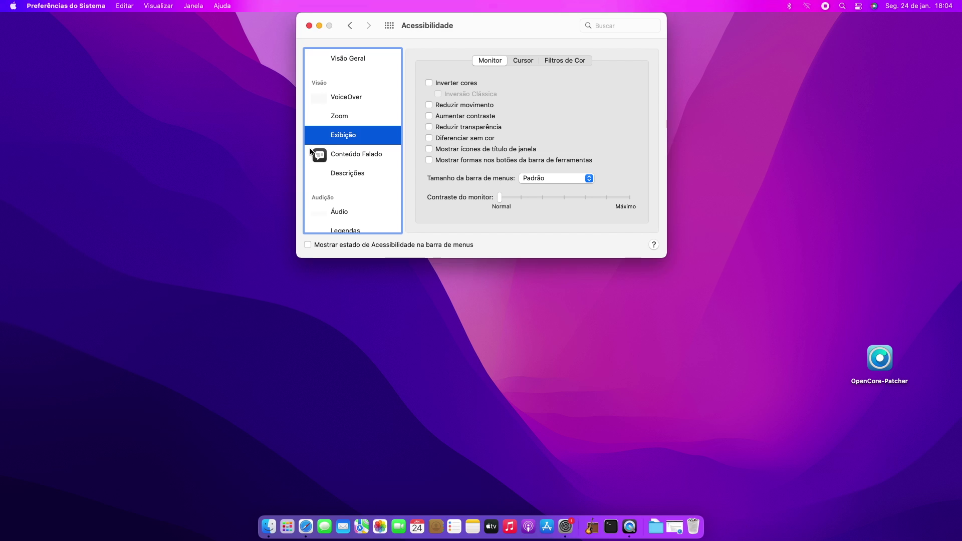
key("super+q")
Switch to Safari, read the OpenCore-Legacy-Patcher 0.4.1 release notes and view the Main Menu screenshot at full size.
left_click(303, 521)
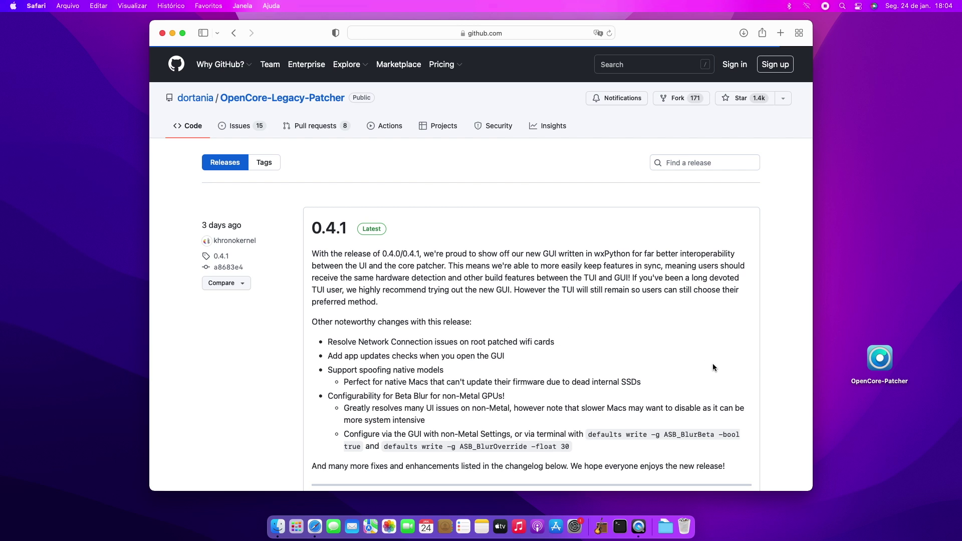
scroll(774, 366, "down", 3)
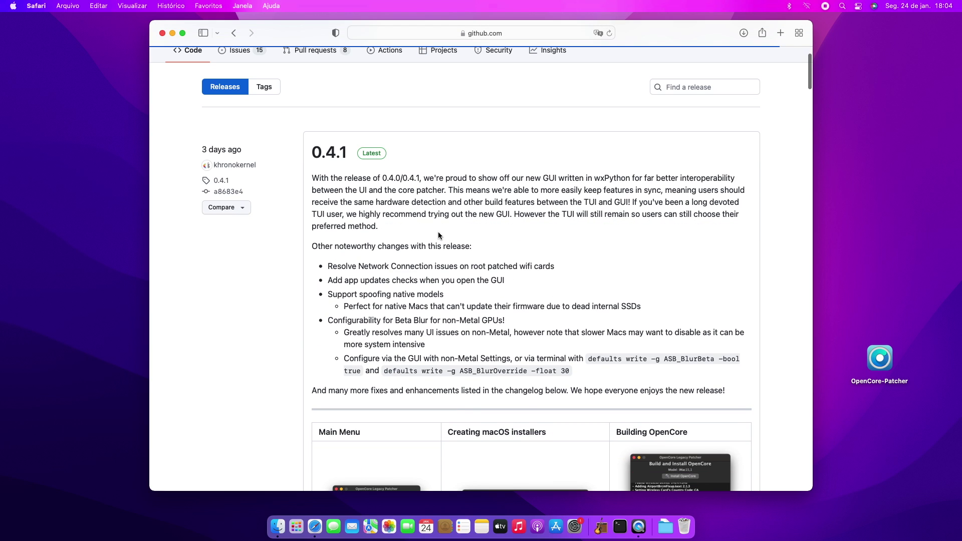
scroll(436, 233, "down", 6)
scroll(437, 234, "down", 5)
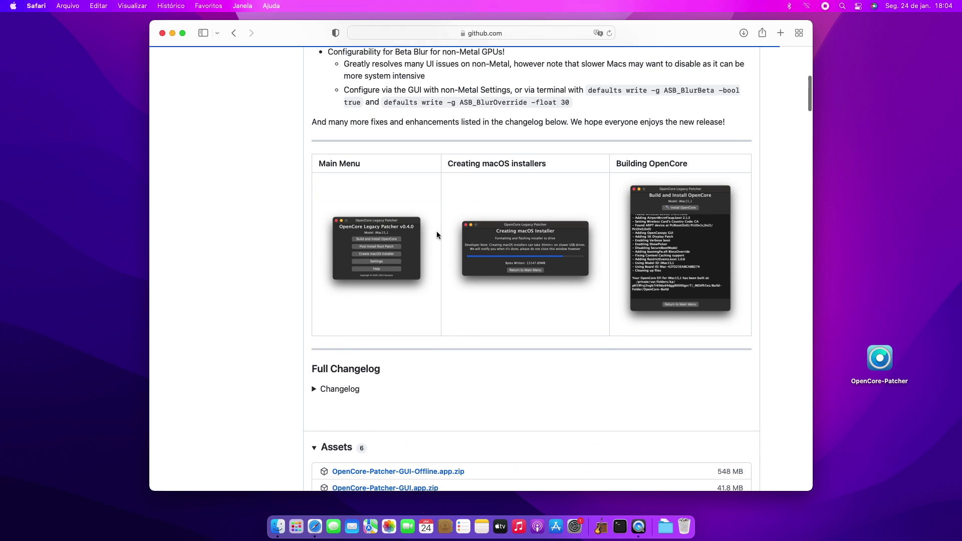
scroll(437, 230, "up", 1)
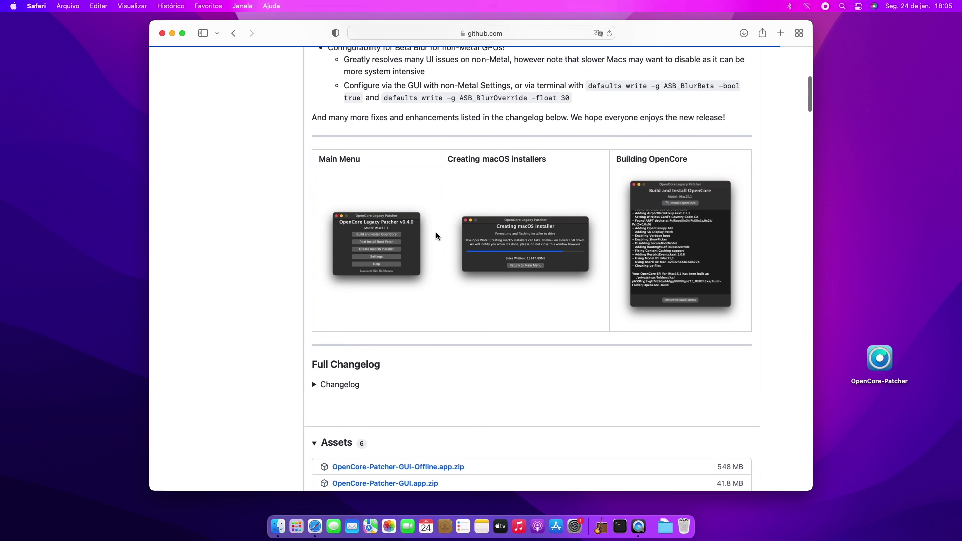
scroll(436, 233, "down", 1)
left_click(363, 220)
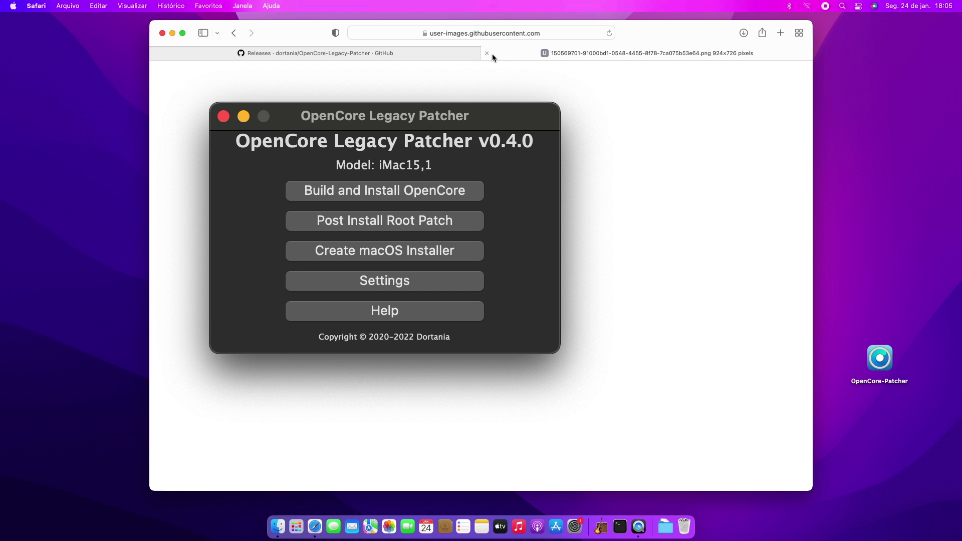
left_click(486, 53)
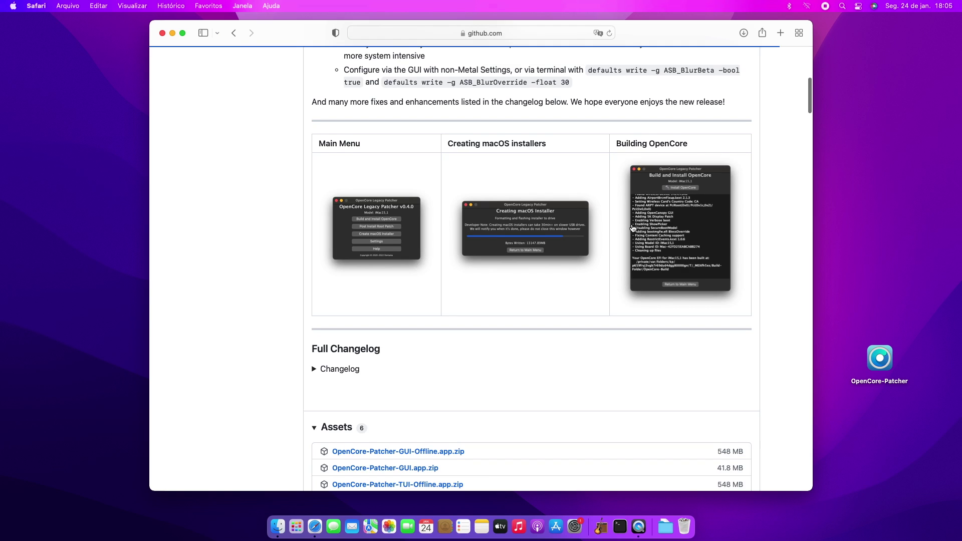
View the Creating macOS installers screenshot at full size, and examine the 0.4.1 release's downloadable assets.
scroll(632, 229, "down", 3)
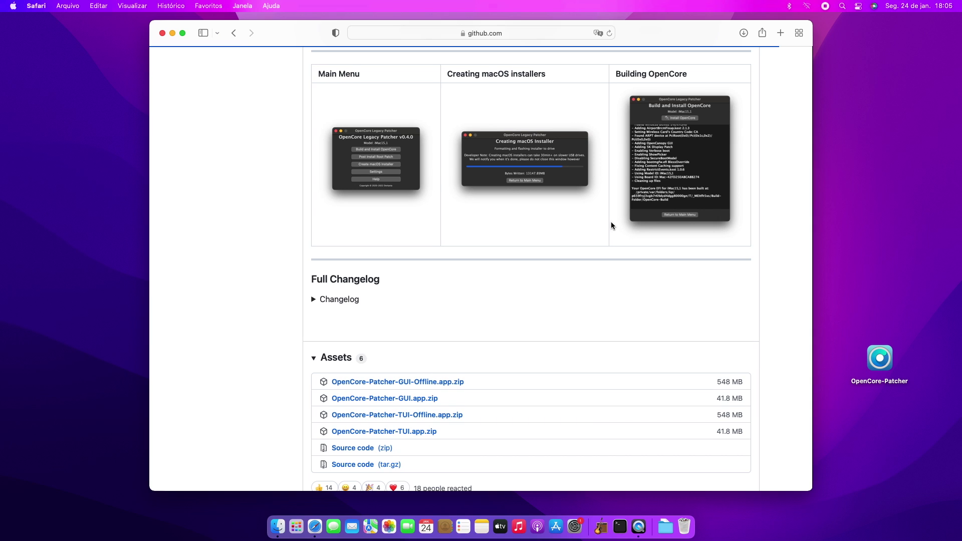
scroll(610, 221, "down", 1)
left_click(484, 129)
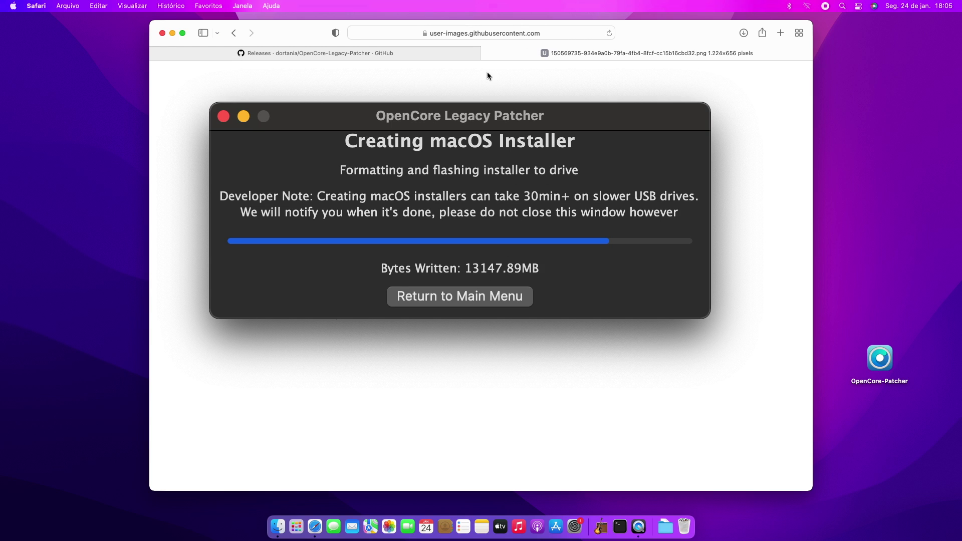
left_click(488, 53)
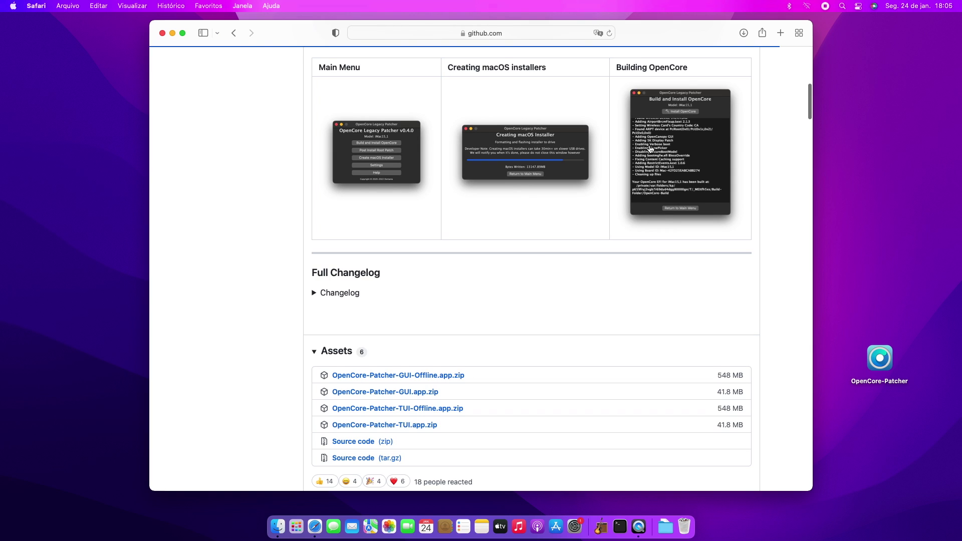
scroll(634, 208, "down", 5)
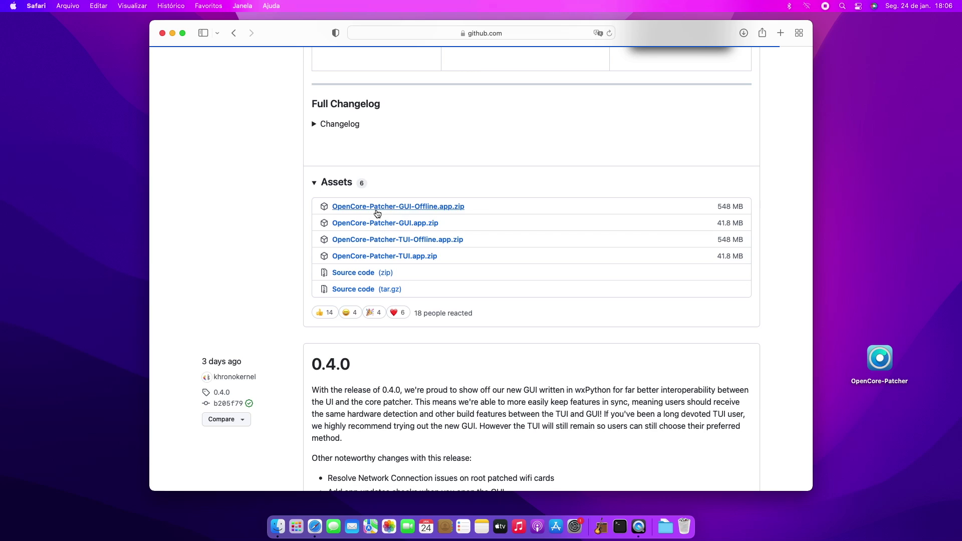
Minimize the browser window and launch OpenCore-Patcher from the desktop.
left_click(880, 358)
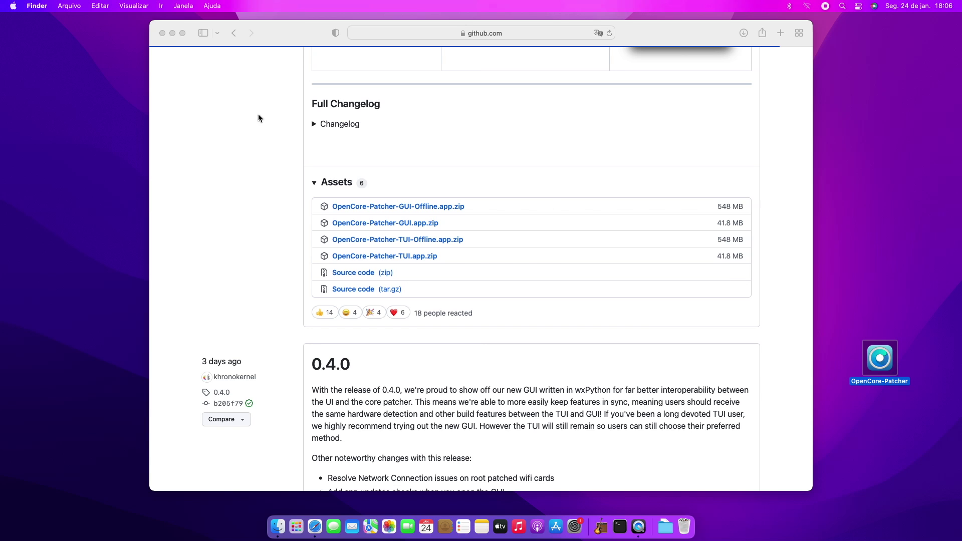
left_click(172, 33)
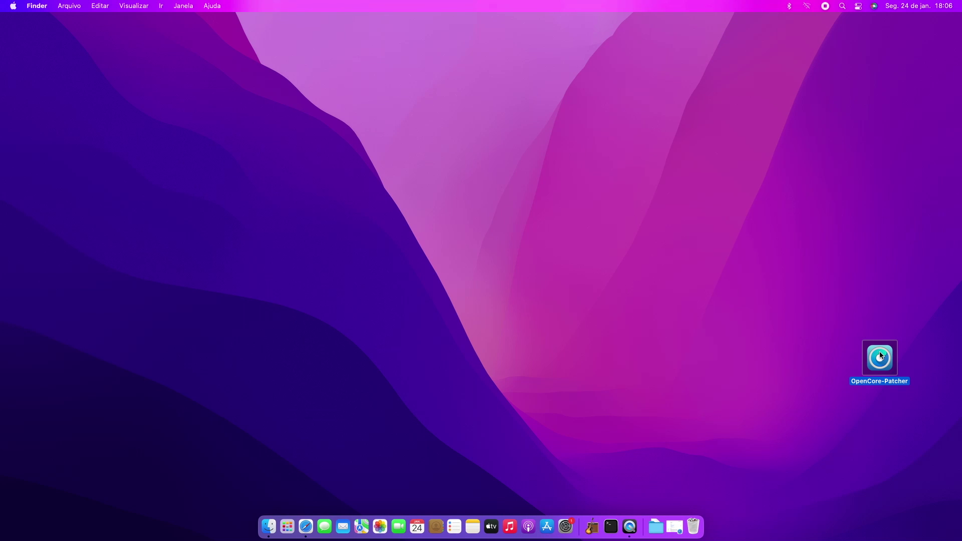
double_click(880, 354)
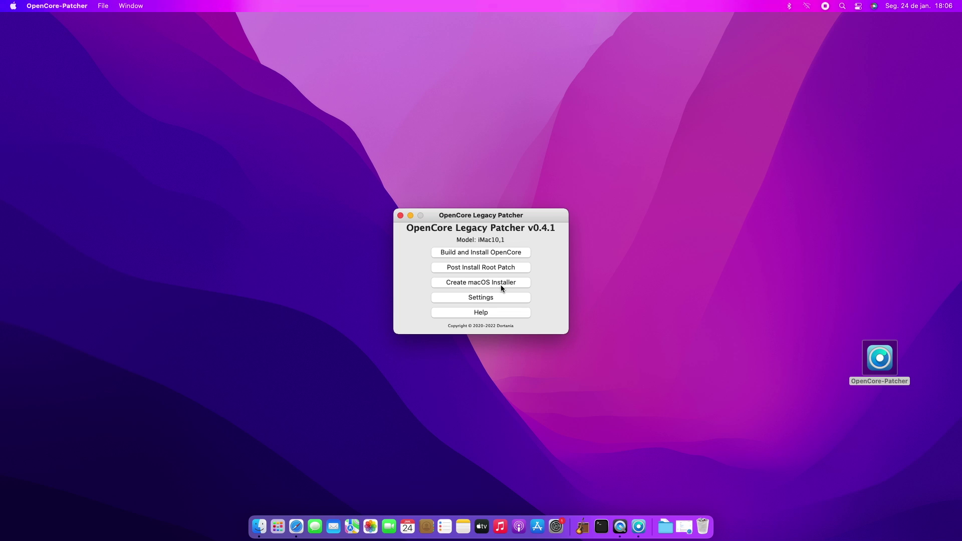
Look at the Download macOS Installer option under Create macOS Installer, and return to the main menu.
left_click(466, 283)
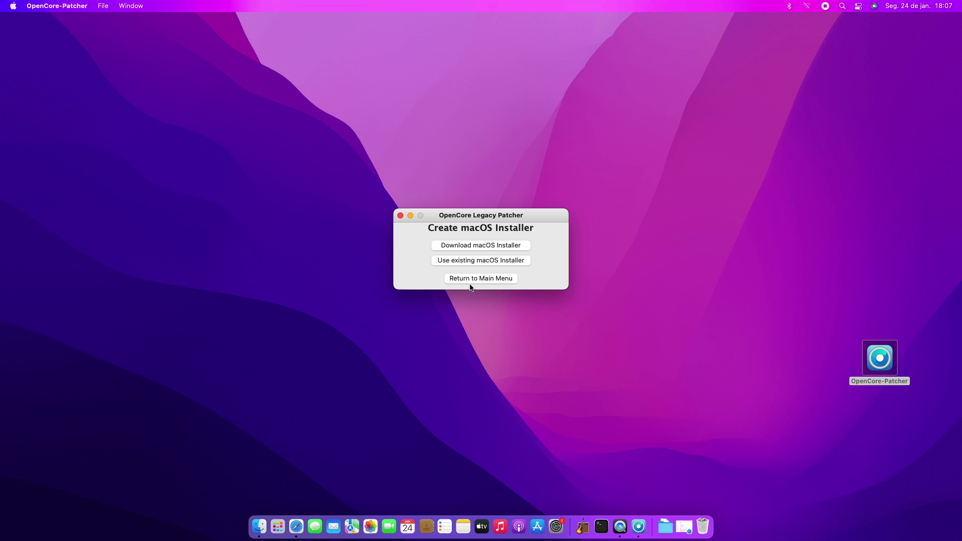
left_click(493, 245)
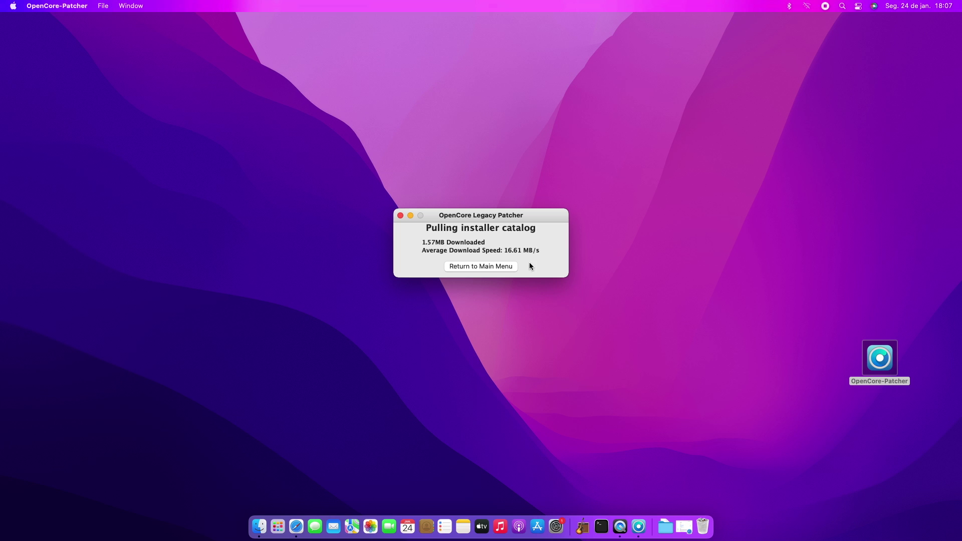
left_click(502, 267)
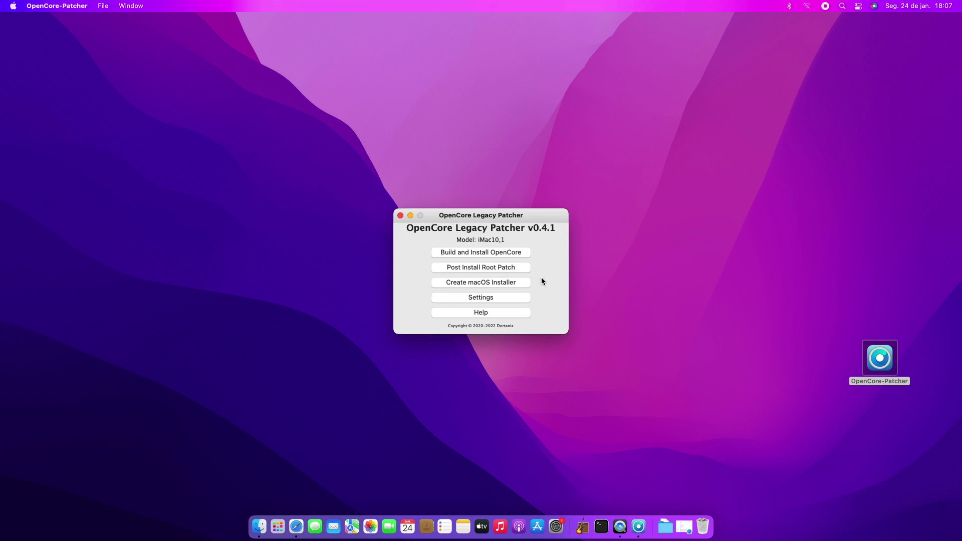
Check for existing macOS installers in the patcher and in the Aplicativos folder, and return to the patcher's main menu.
left_click(508, 283)
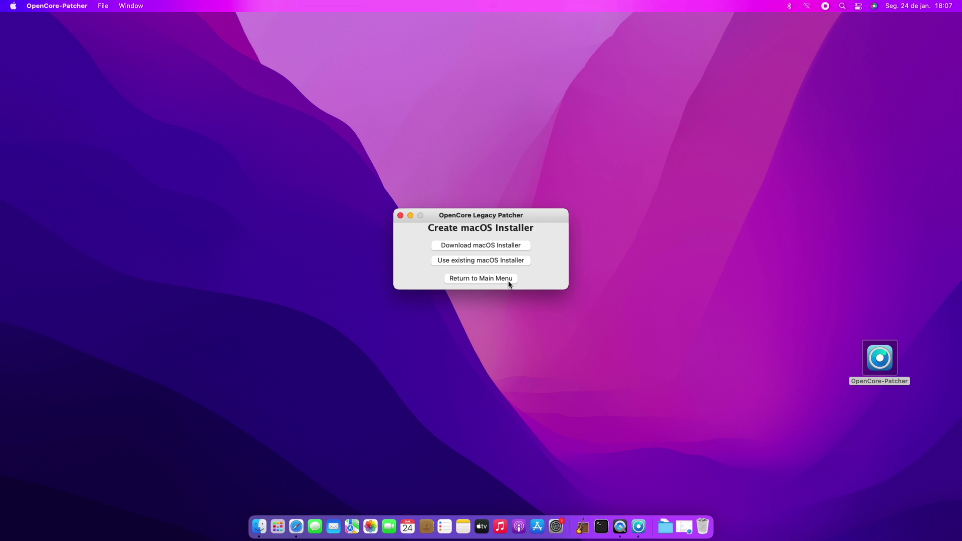
left_click(458, 261)
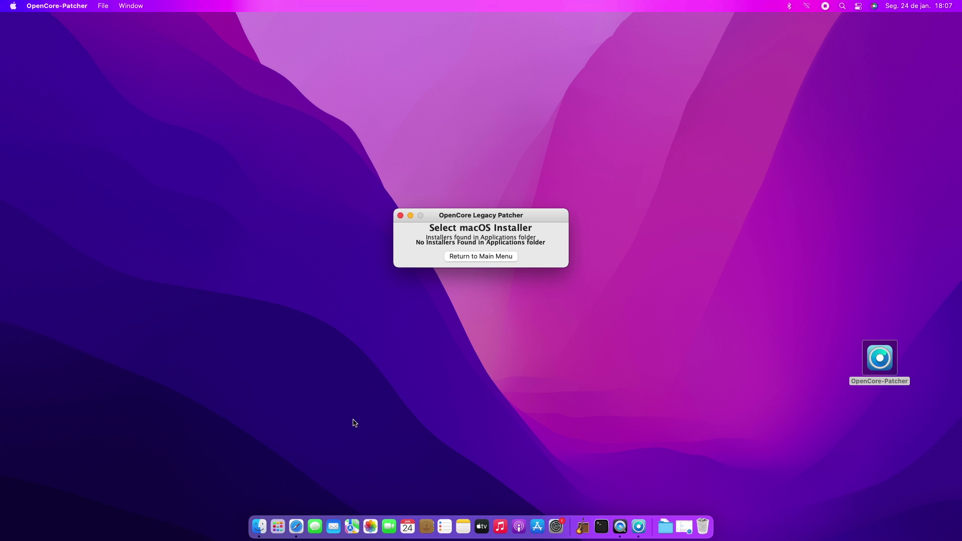
left_click(254, 522)
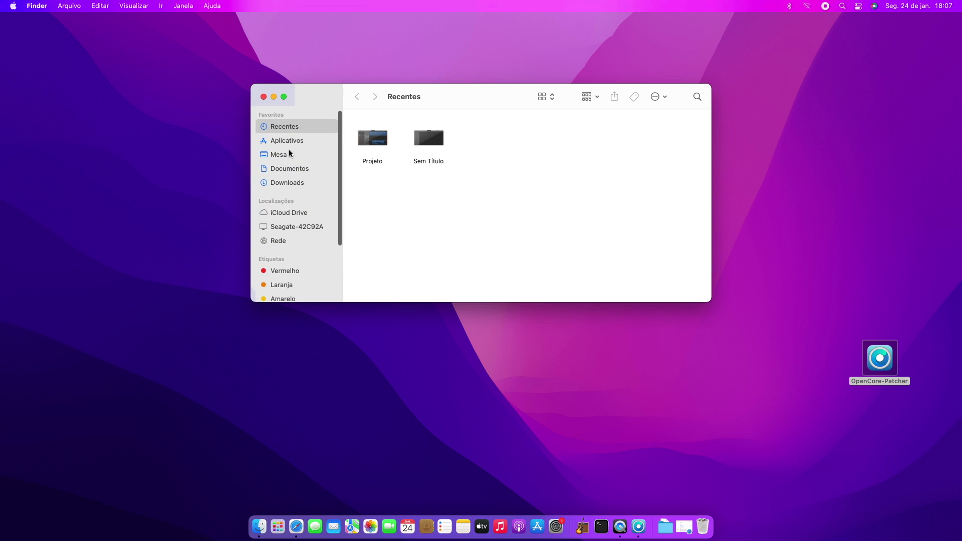
left_click(289, 142)
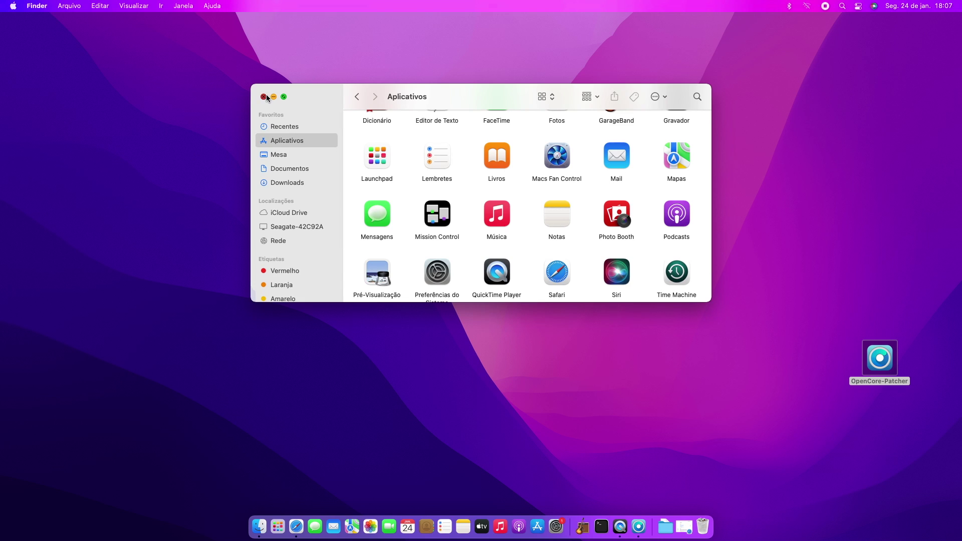
left_click(264, 97)
left_click(502, 256)
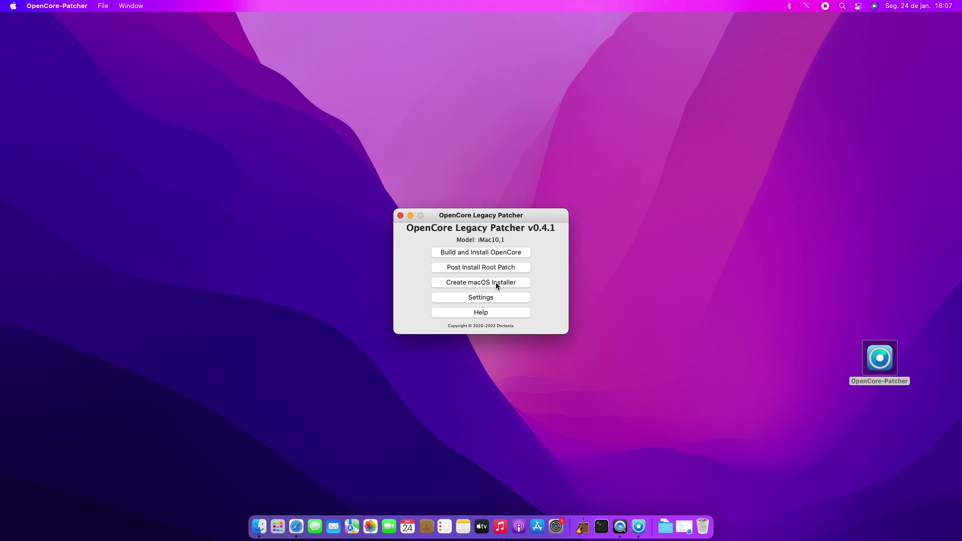
Look at the macOS installer creation options, pull the download catalog for macOS installers, and return to the main menu.
left_click(495, 281)
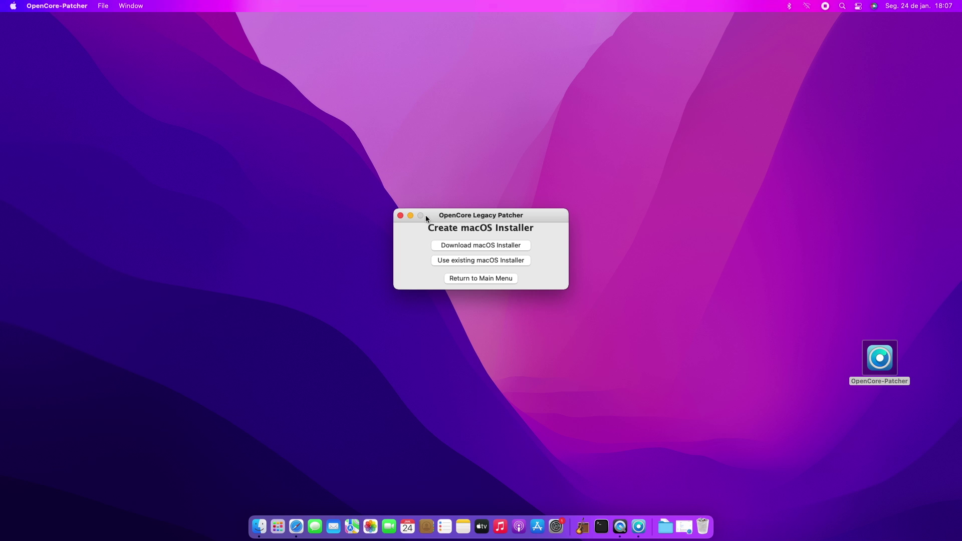
left_click(460, 278)
left_click(487, 282)
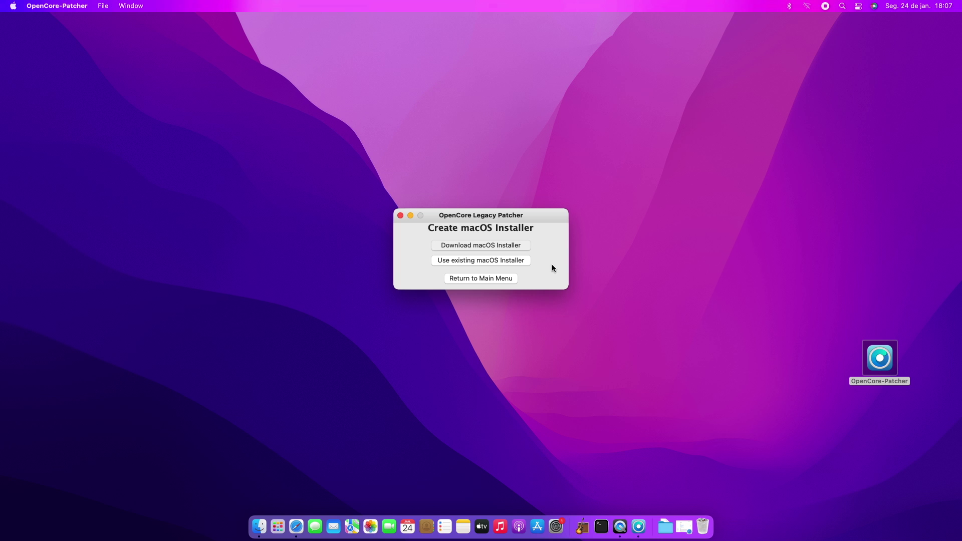
left_click(509, 246)
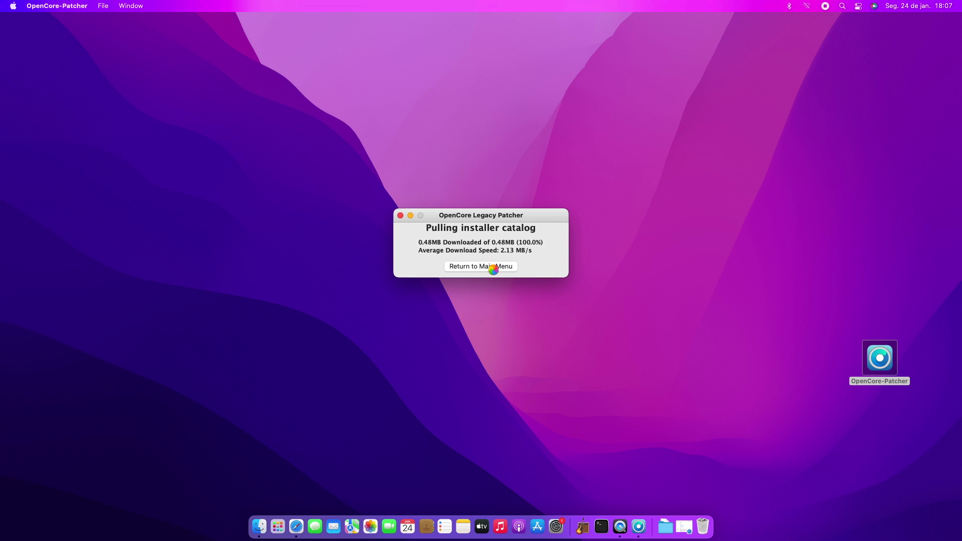
left_click(493, 267)
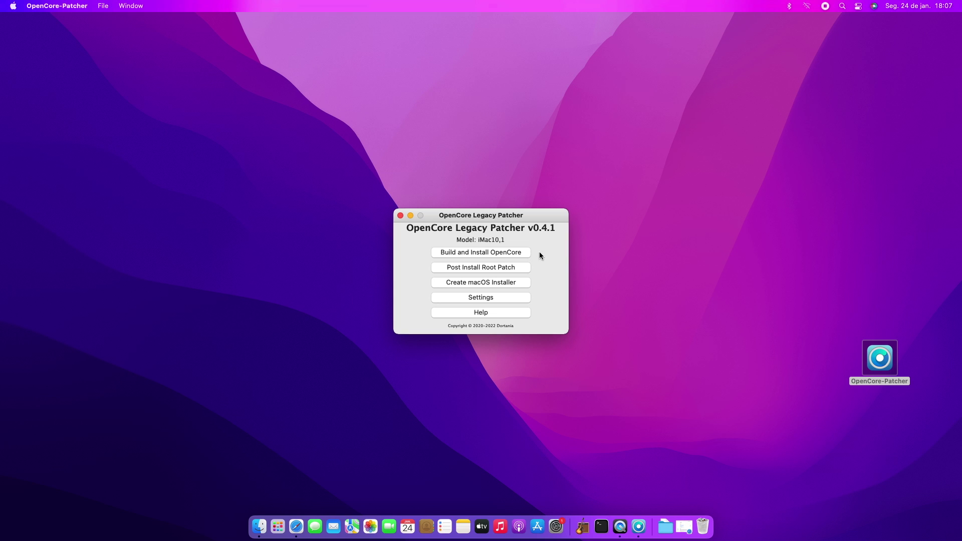
Review the patcher's general settings and the Beta Blur options under Non-Metal Settings, and return to the main menu.
left_click(498, 299)
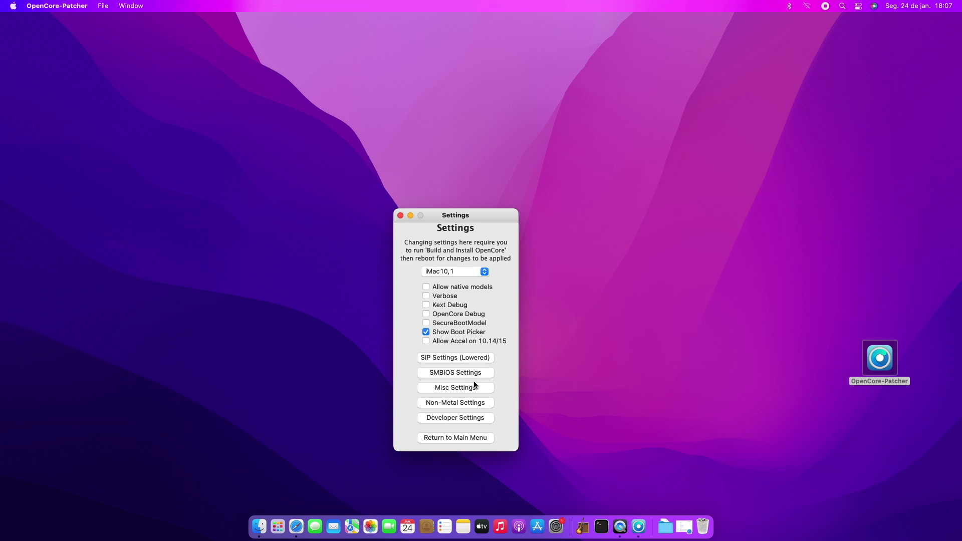
left_click(471, 404)
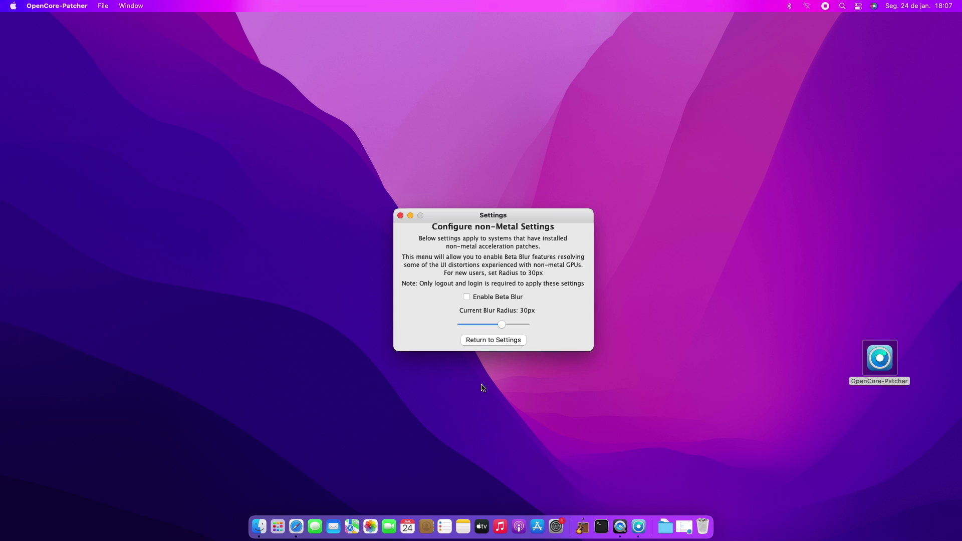
left_click(489, 342)
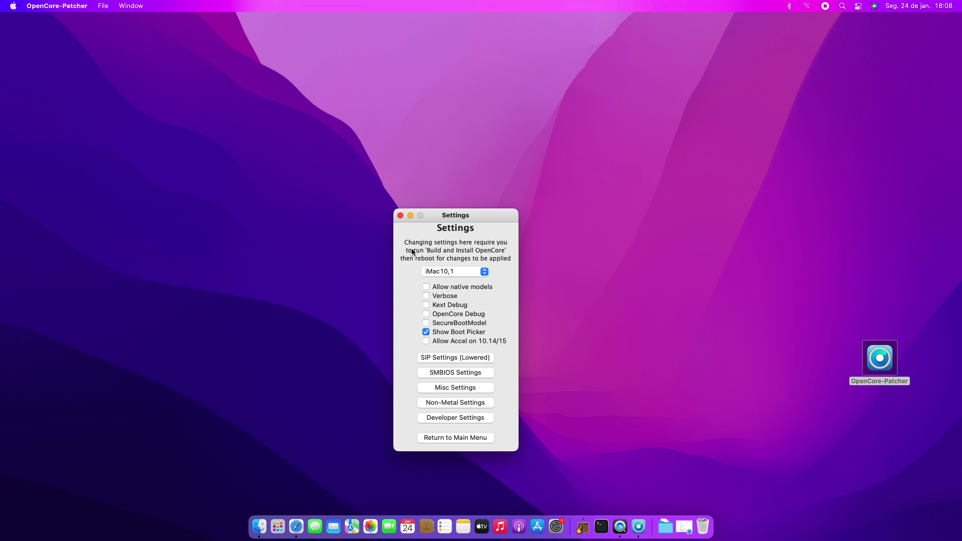
left_click(458, 437)
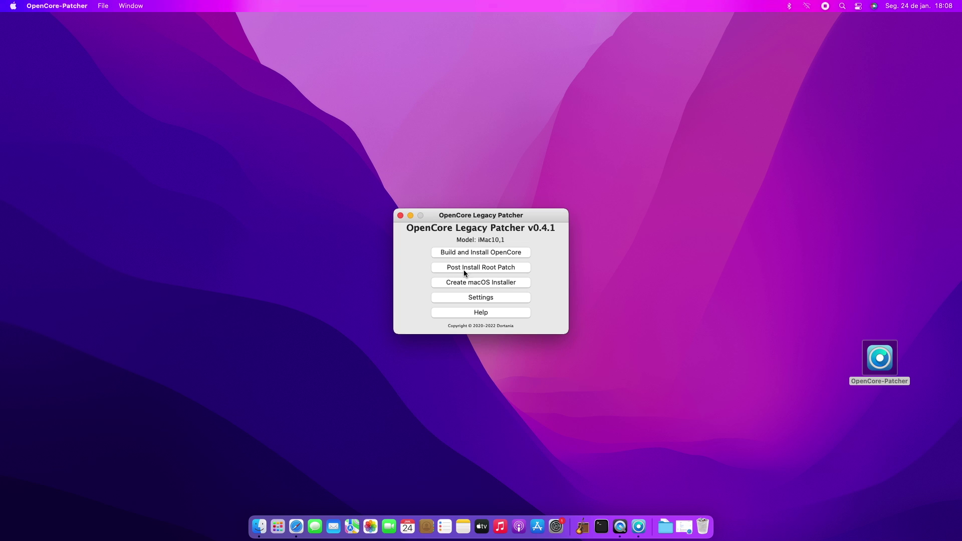
Build OpenCore for the iMac10,1 and install it onto the disk0s1 EFI partition, authorizing with the administrator password.
left_click(457, 253)
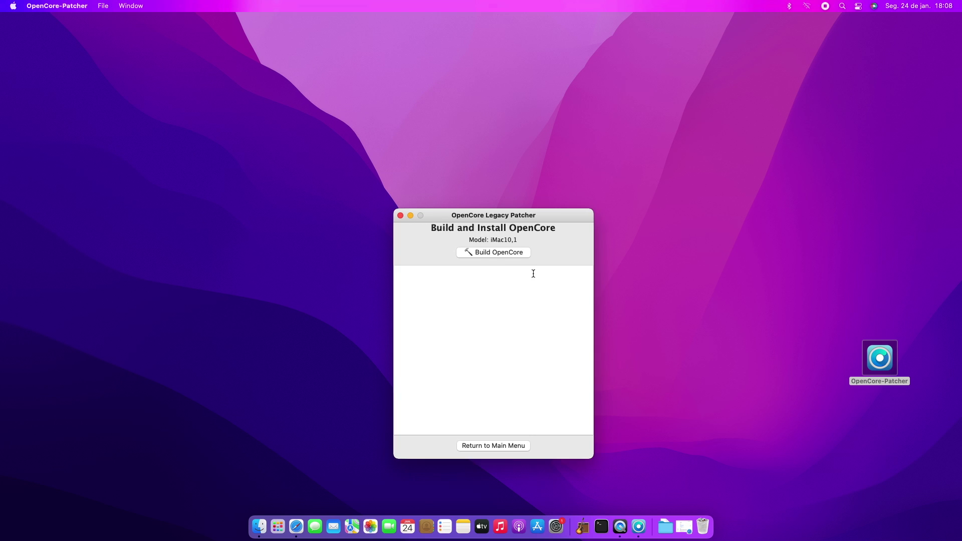
left_click(500, 253)
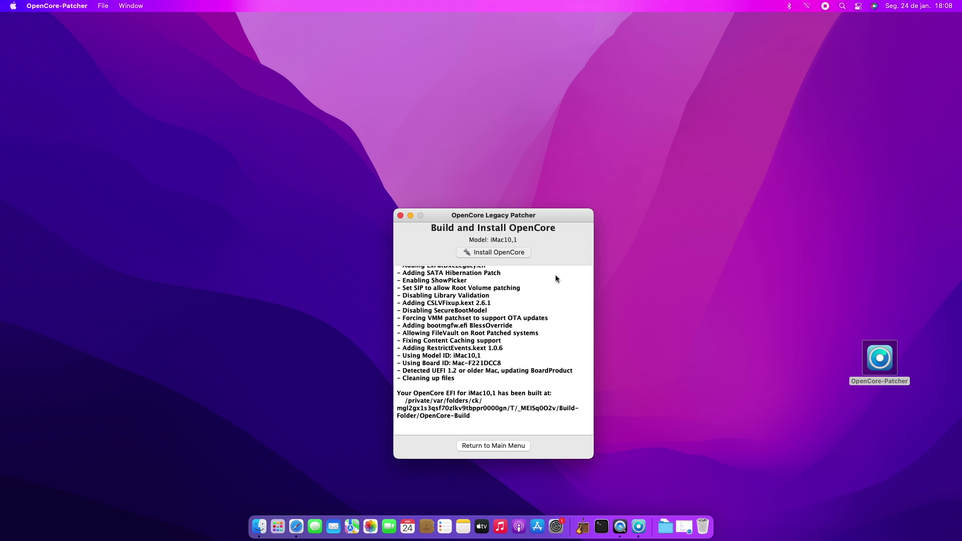
left_click(476, 253)
left_click(487, 252)
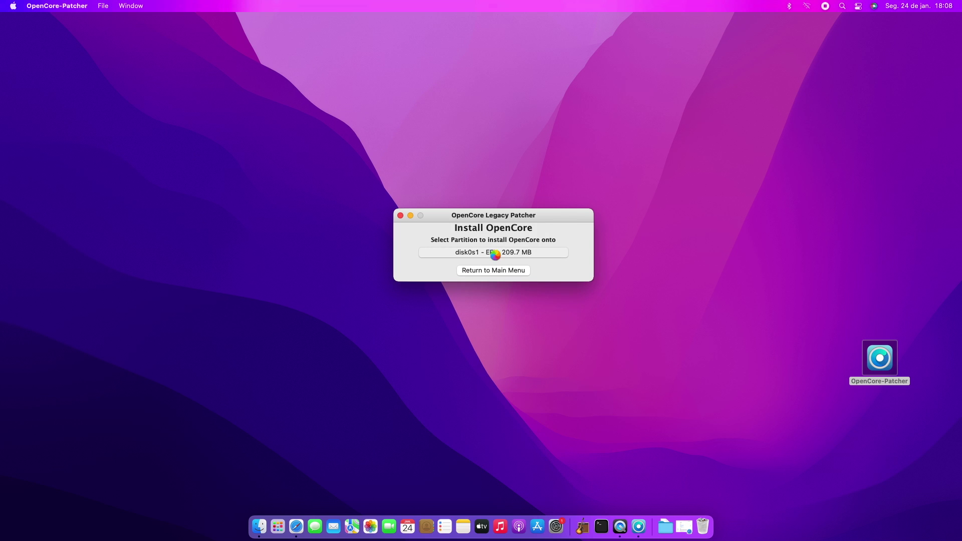
type("••••••")
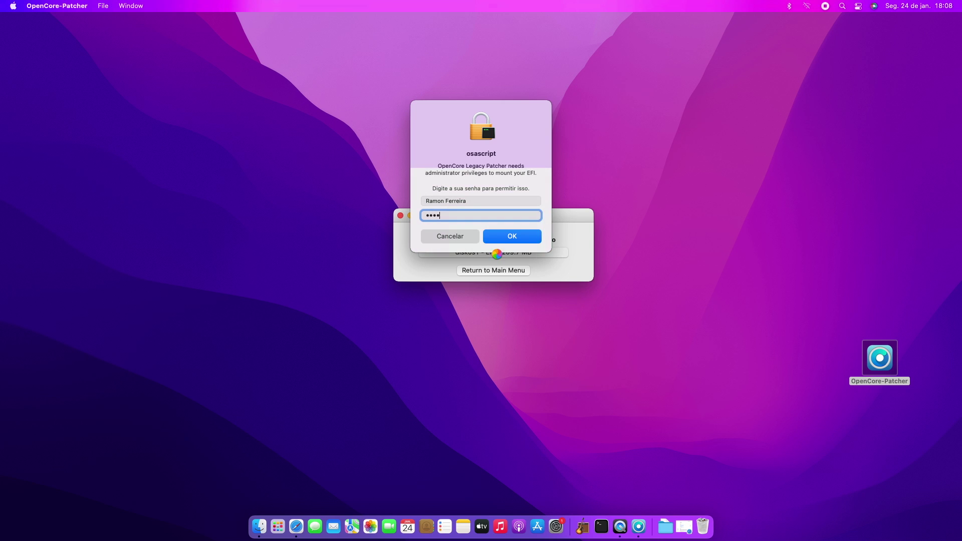
left_click(510, 236)
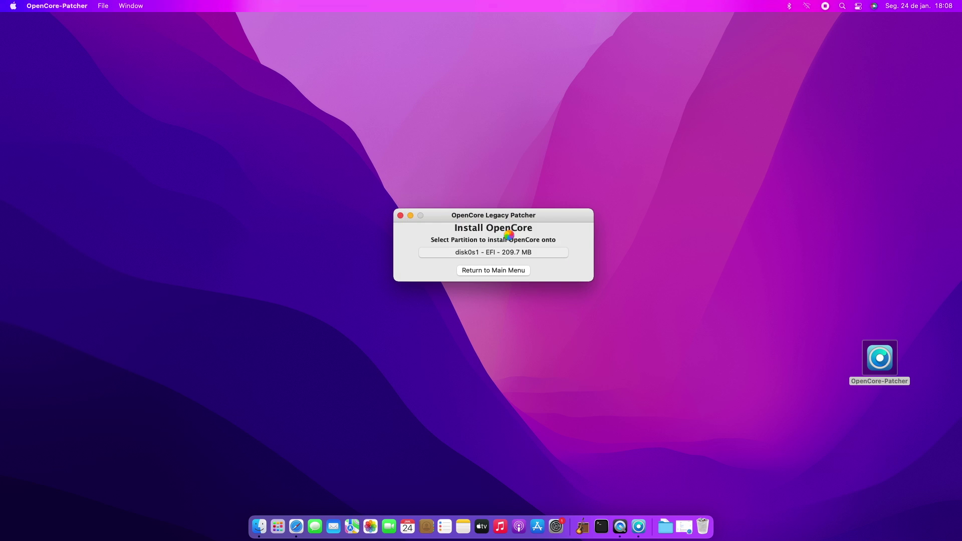
left_click(502, 422)
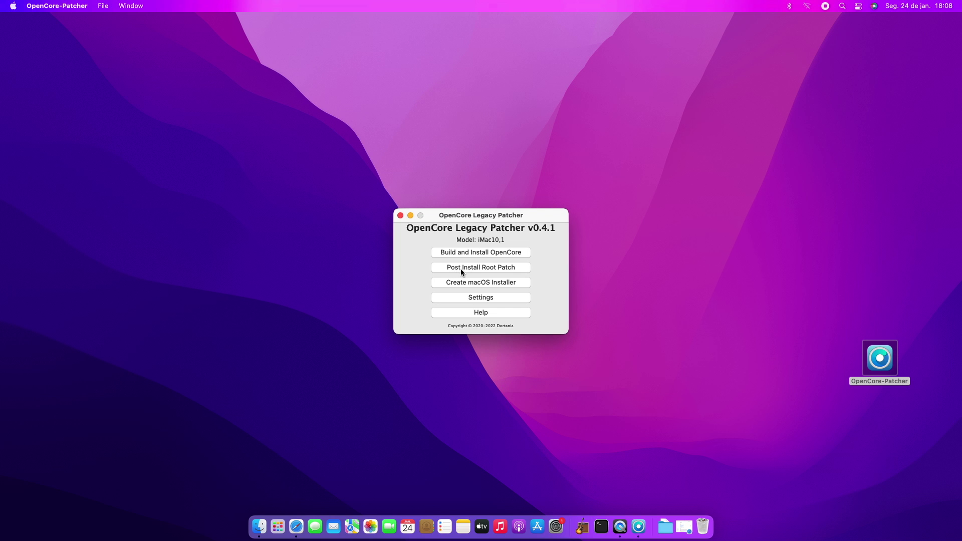
Start root patching for Nvidia Tesla graphics and legacy wireless, relaunching the patcher as root with the administrator password.
left_click(478, 269)
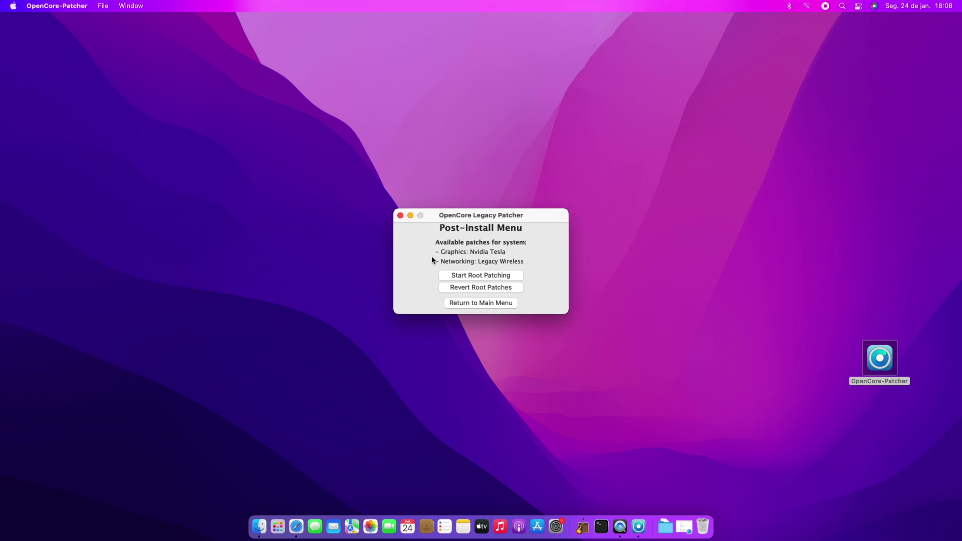
left_click(475, 280)
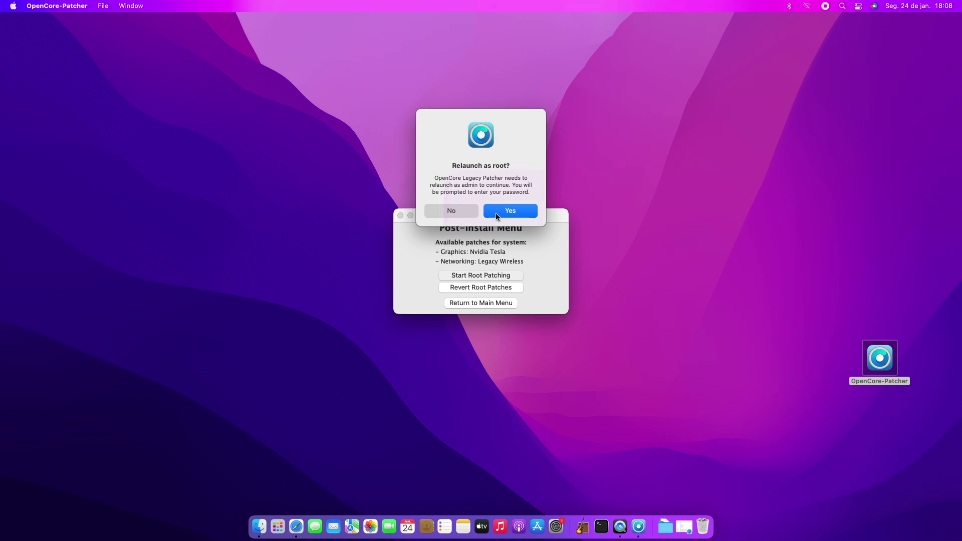
left_click(504, 213)
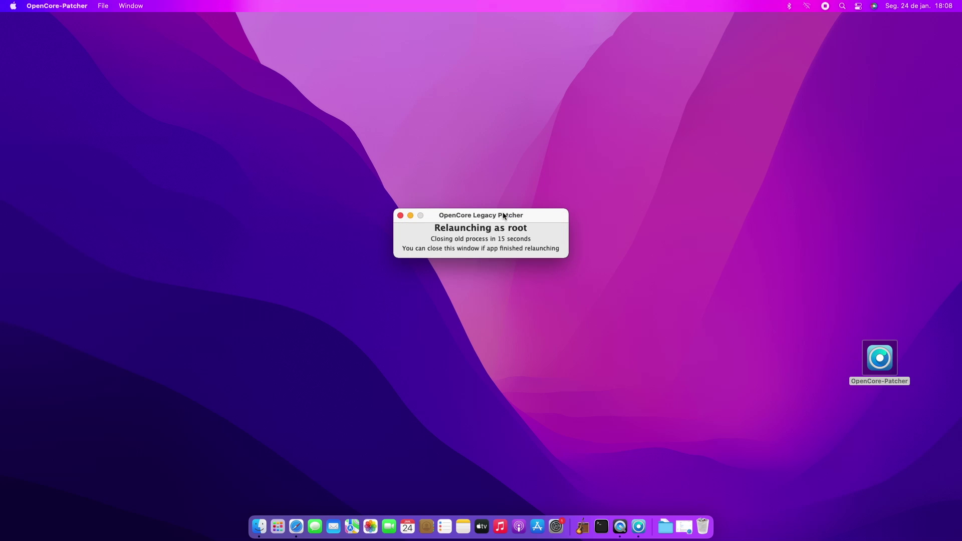
type("••••••••")
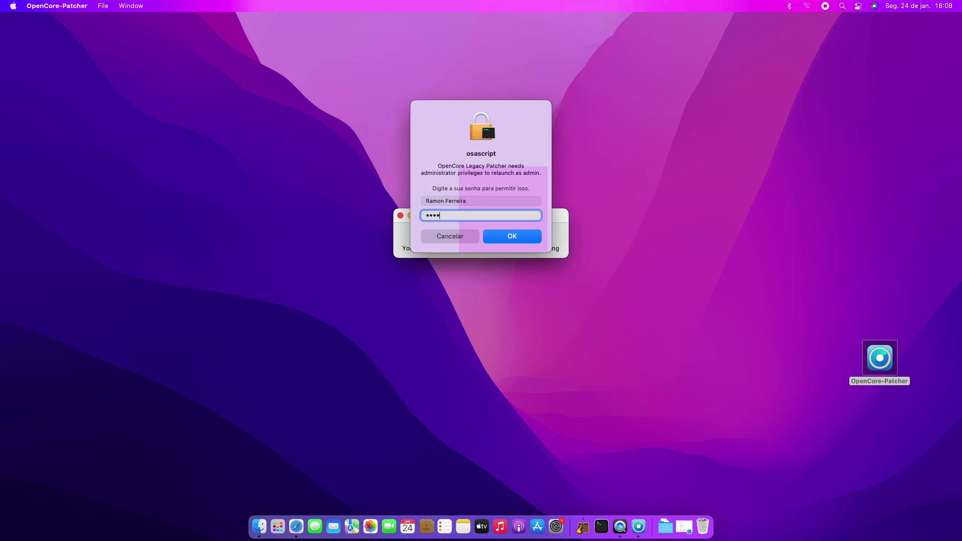
key("Return")
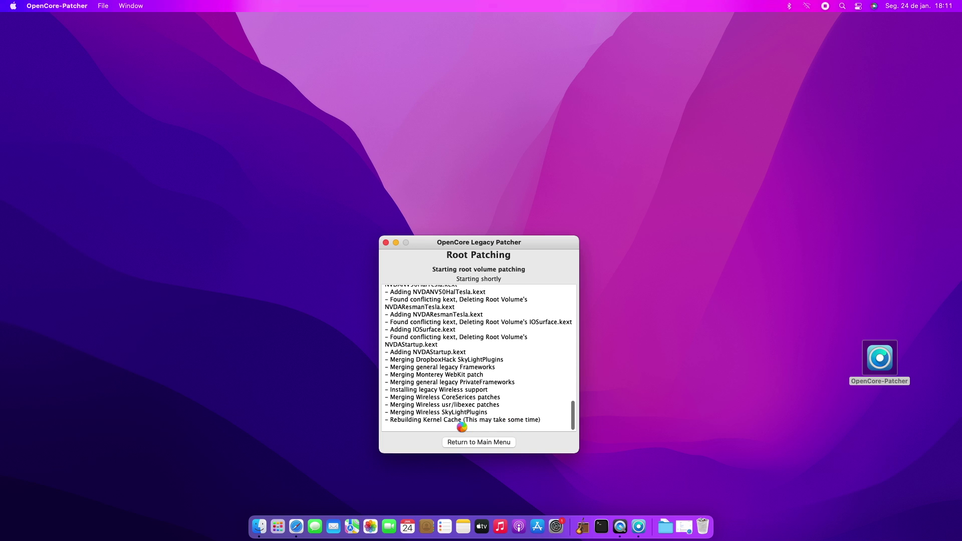
Check the status of the root patching, read the closing reboot notice in its log, and return to the main menu.
right_click(634, 521)
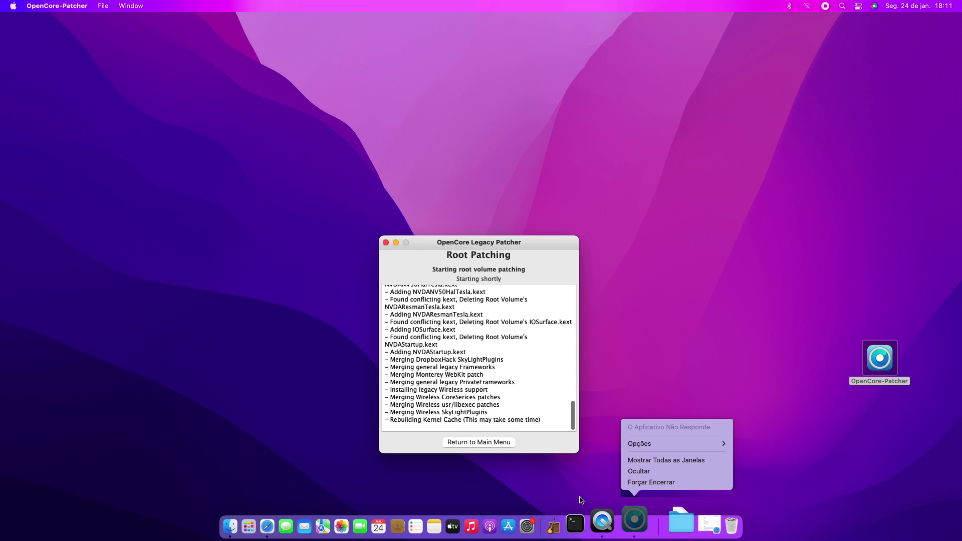
left_click(567, 489)
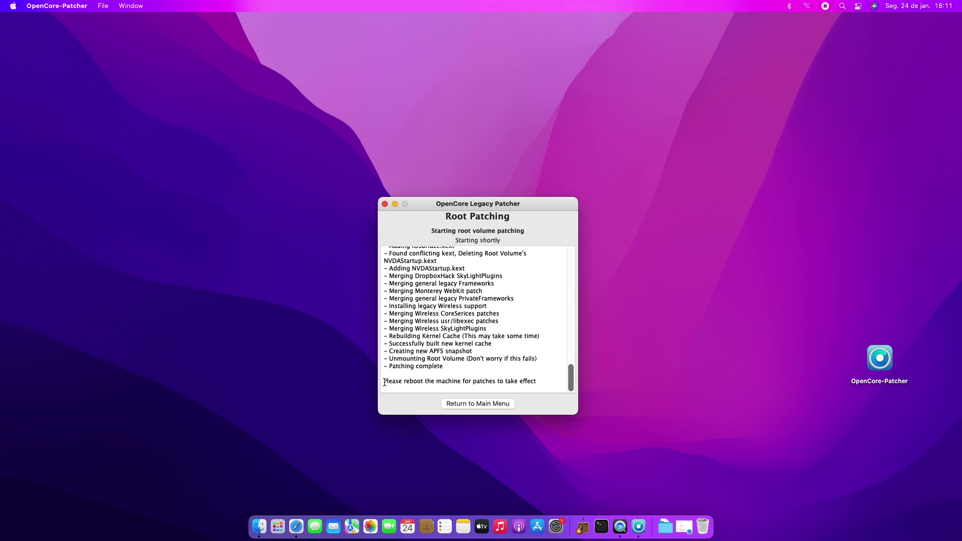
left_click_drag(384, 383, 530, 381)
left_click(538, 368)
left_click(471, 403)
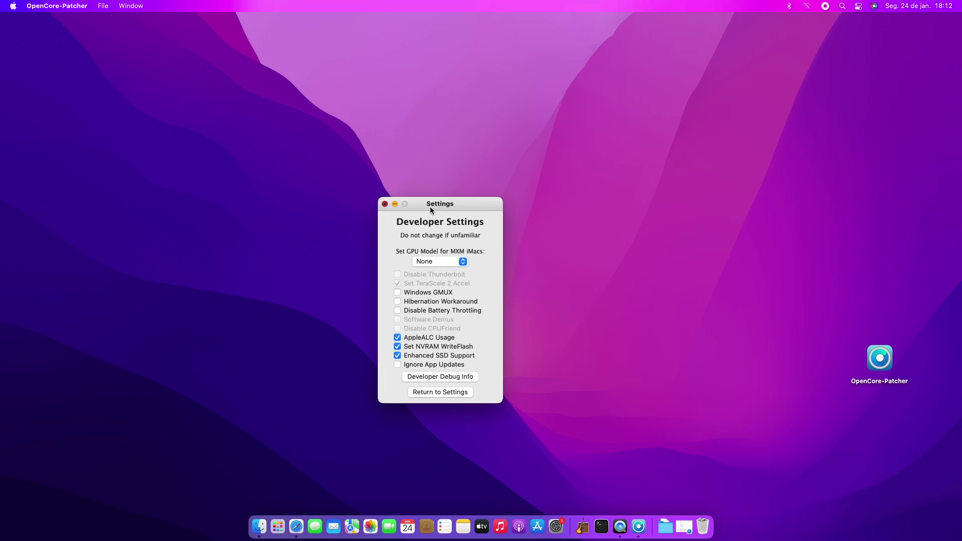
Quit the patcher and boot the Mac from its macOS volume in the boot picker.
key("super+q")
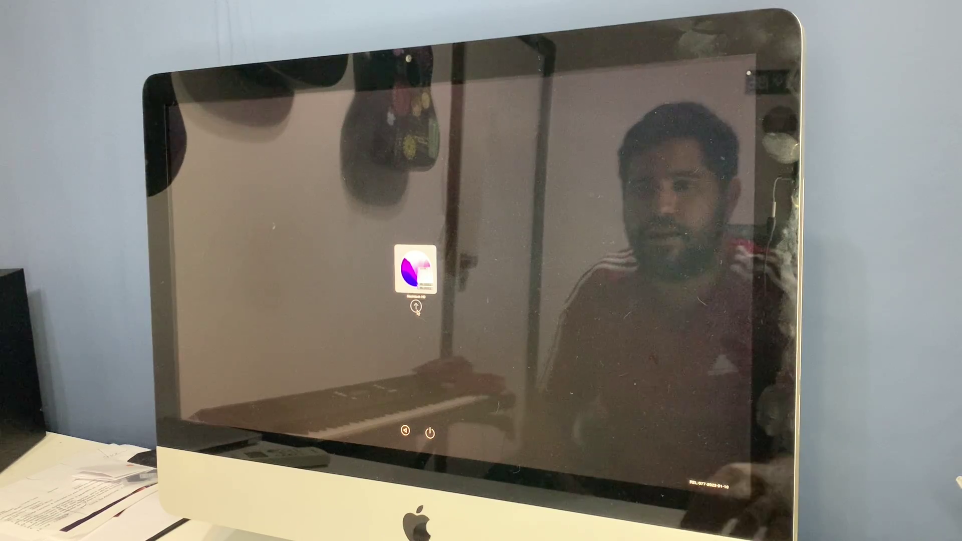
left_click(415, 306)
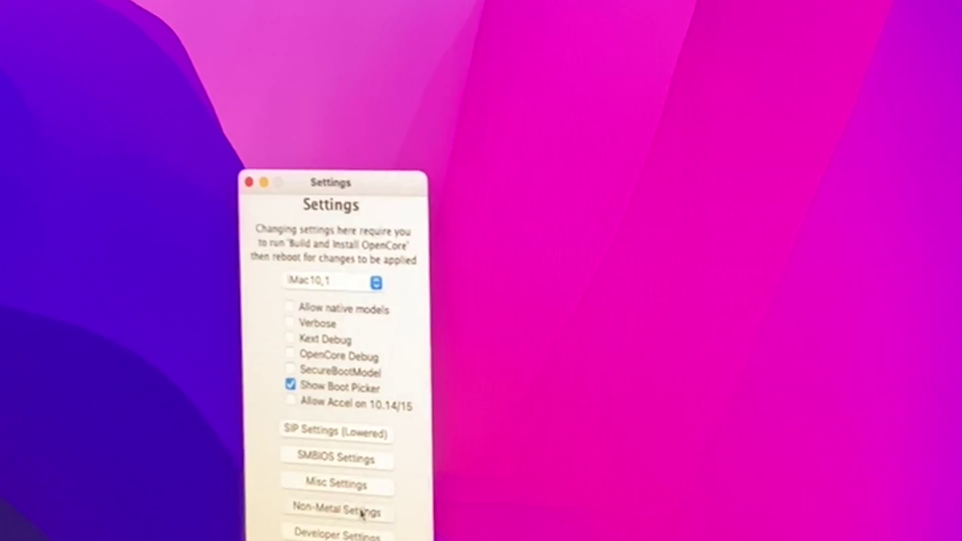
Enable Beta Blur in the patcher's non-Metal settings and close the patcher.
left_click(362, 512)
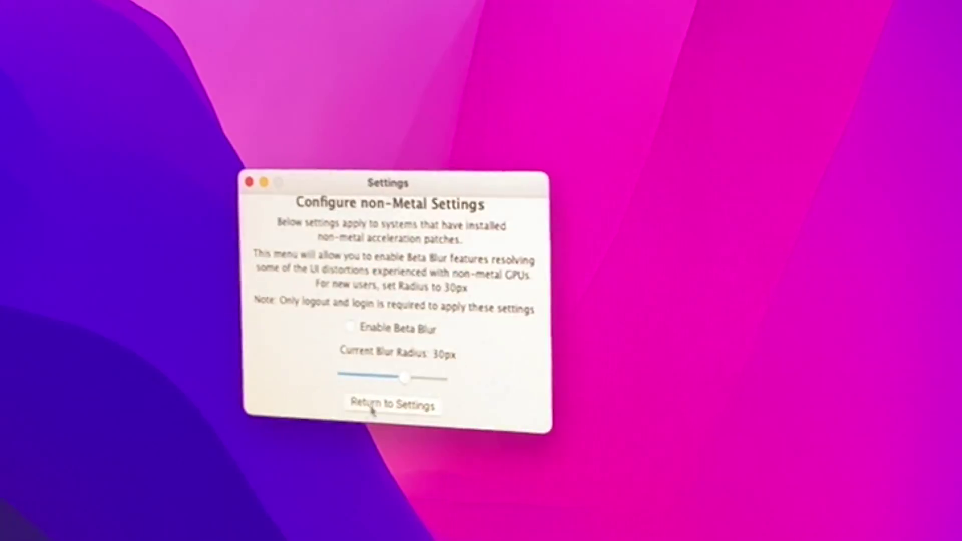
left_click(350, 327)
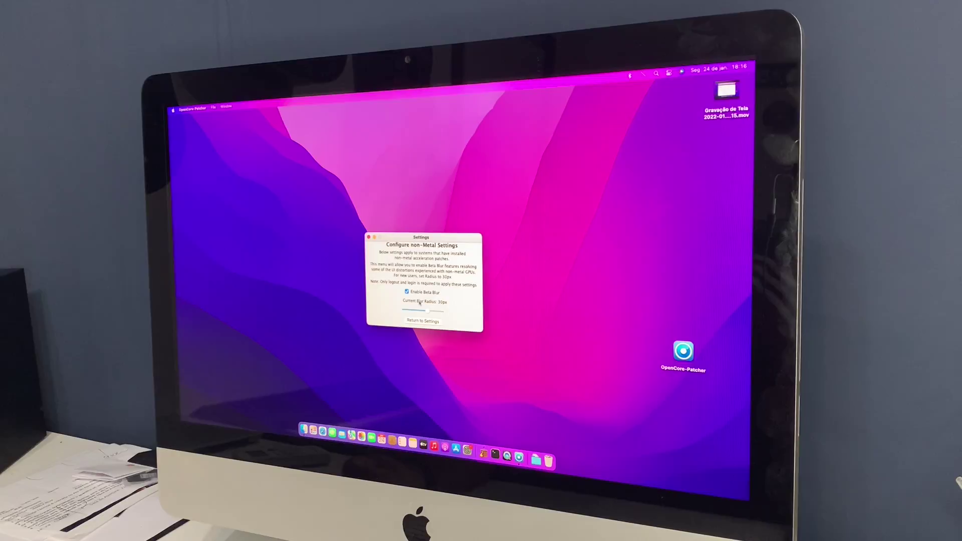
left_click(368, 237)
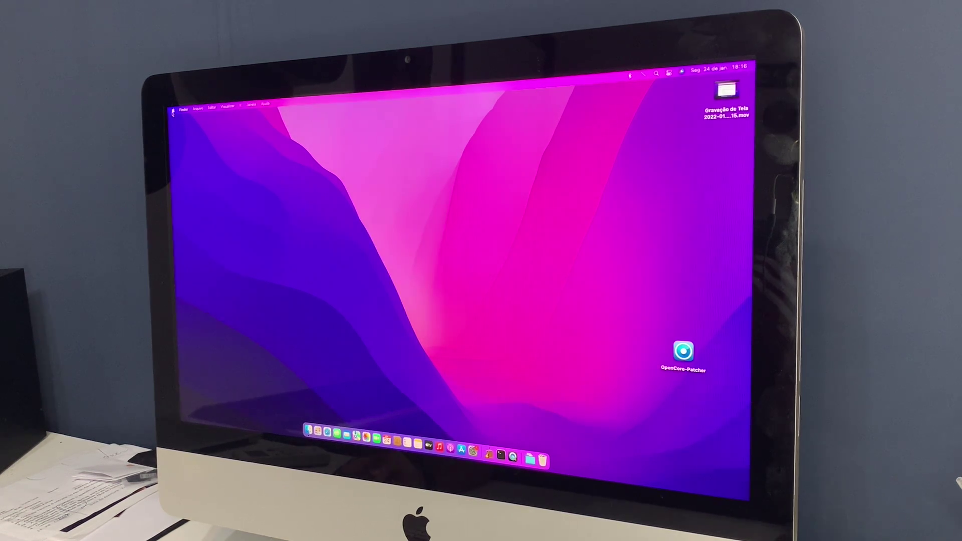
Log out of the macOS session and log back in with the account password.
left_click(173, 111)
left_click(200, 194)
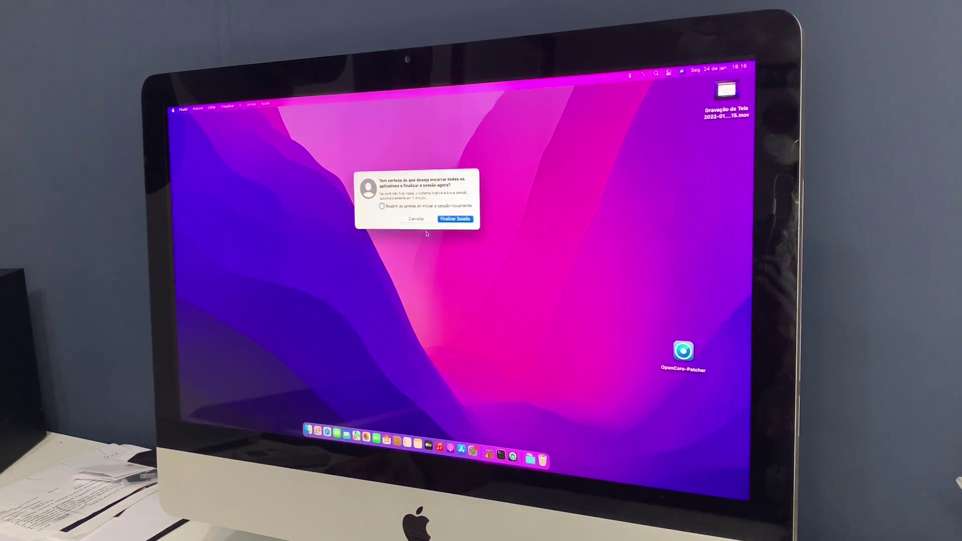
left_click(455, 219)
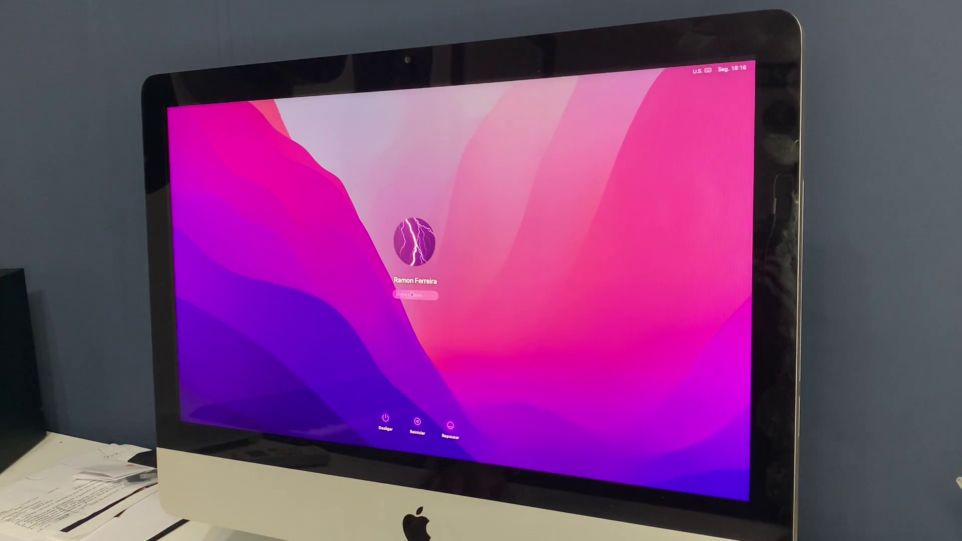
type("******")
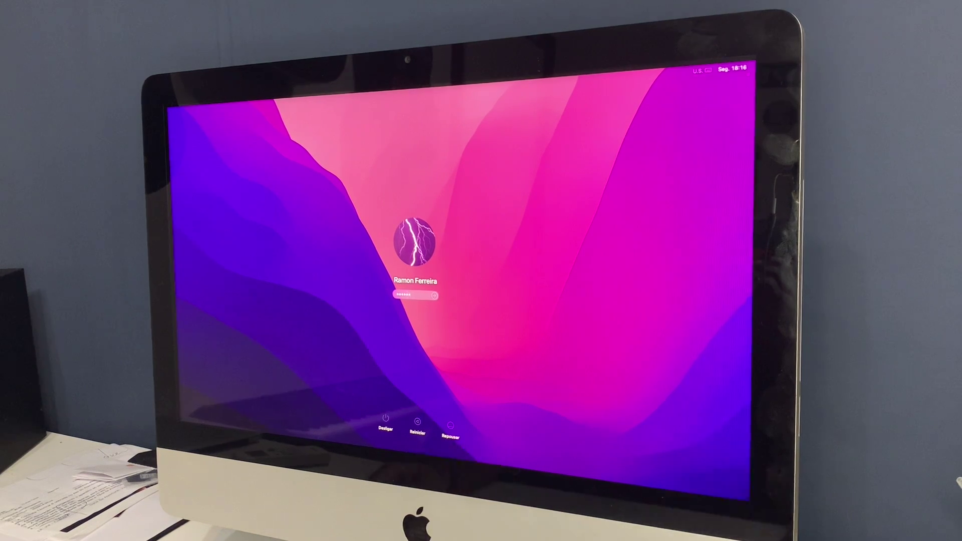
key("Return")
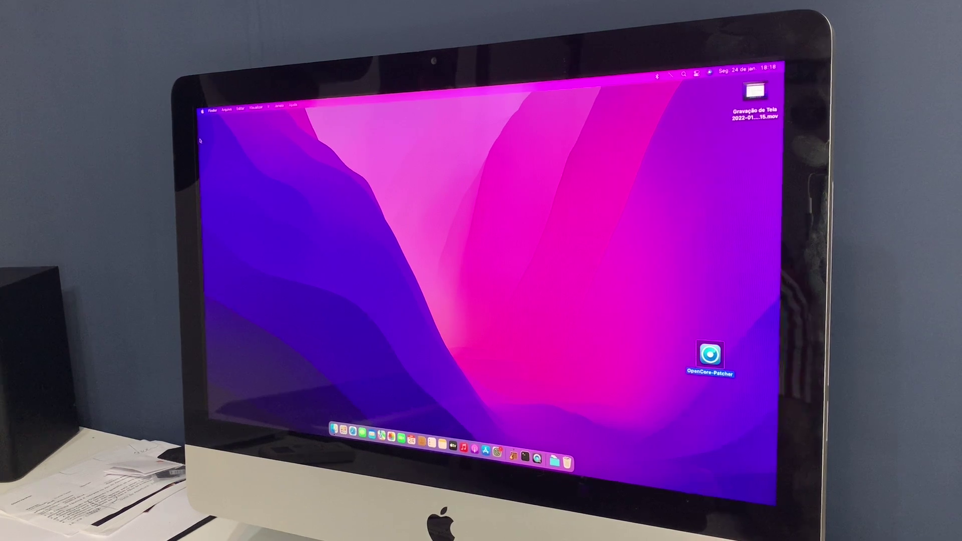
Examine the blur effect on the opened Apple, Finder and Visualizar menus.
left_click(202, 111)
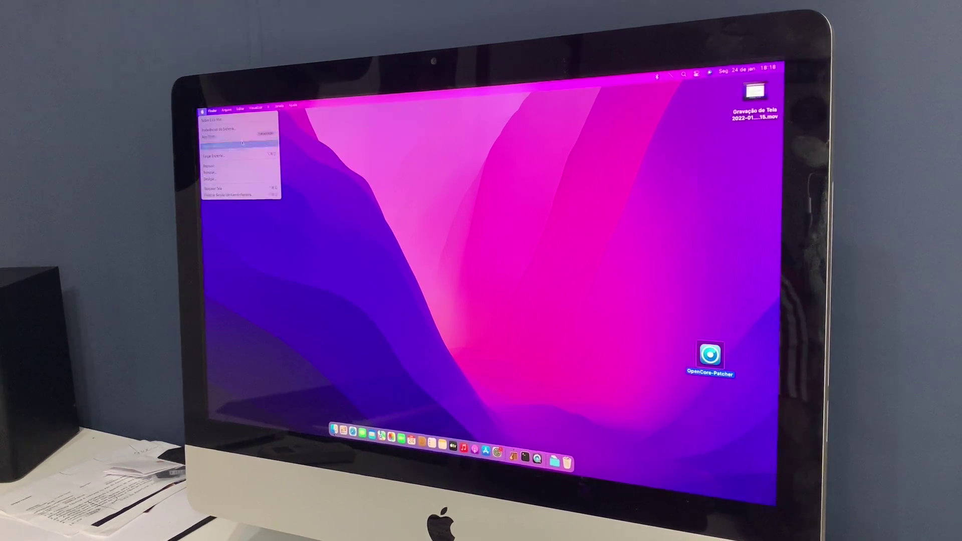
left_click(213, 111)
left_click(214, 110)
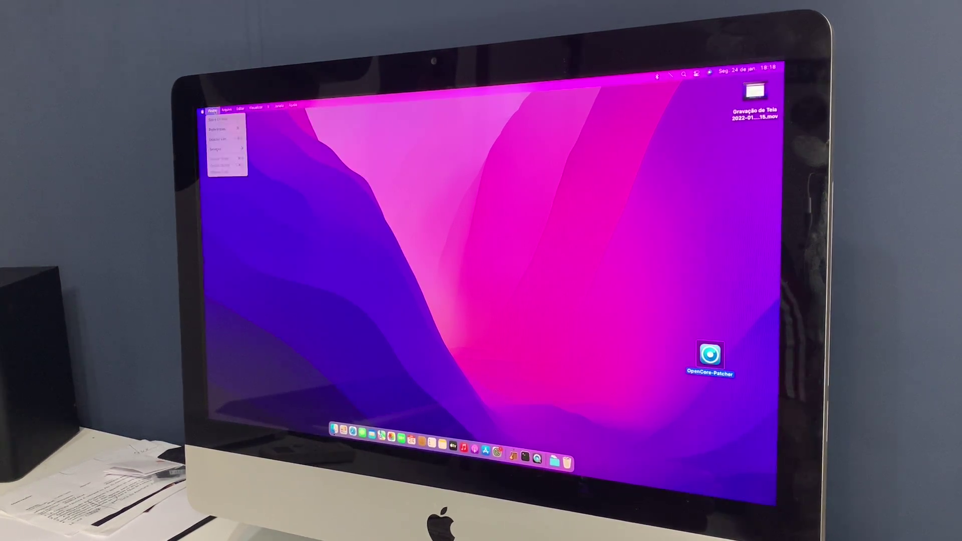
mouse_move(256, 108)
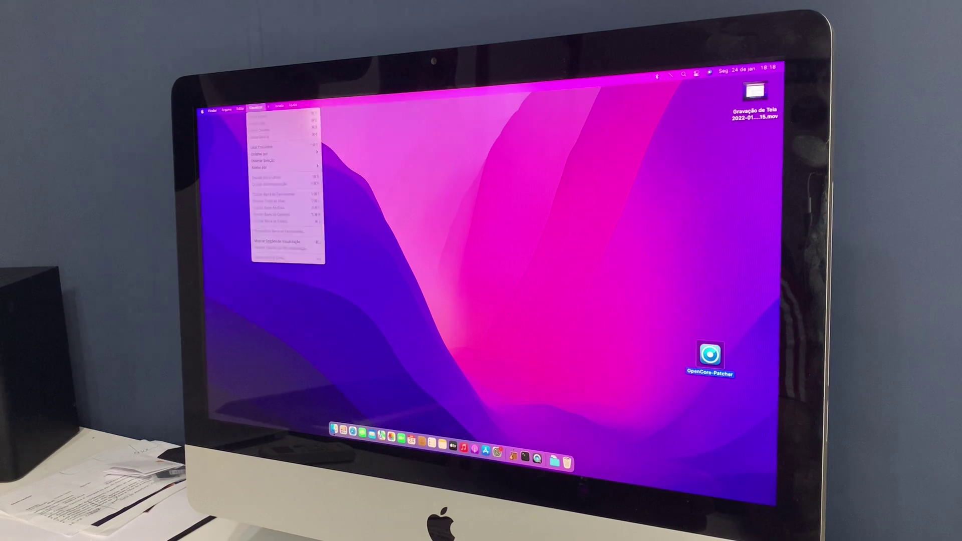
mouse_move(202, 110)
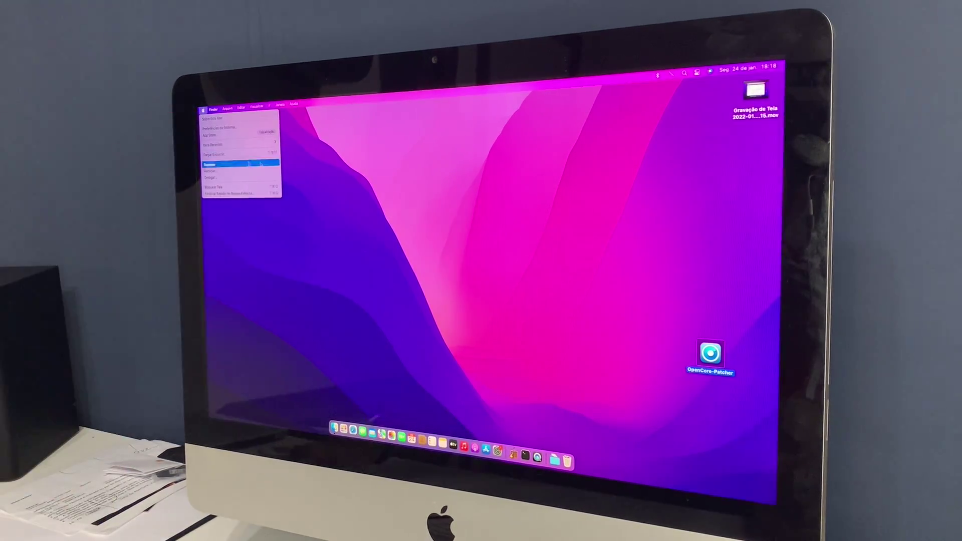
Open and close a Finder window and System Preferences to examine how the blur effect renders in them.
left_click(412, 369)
left_click(334, 428)
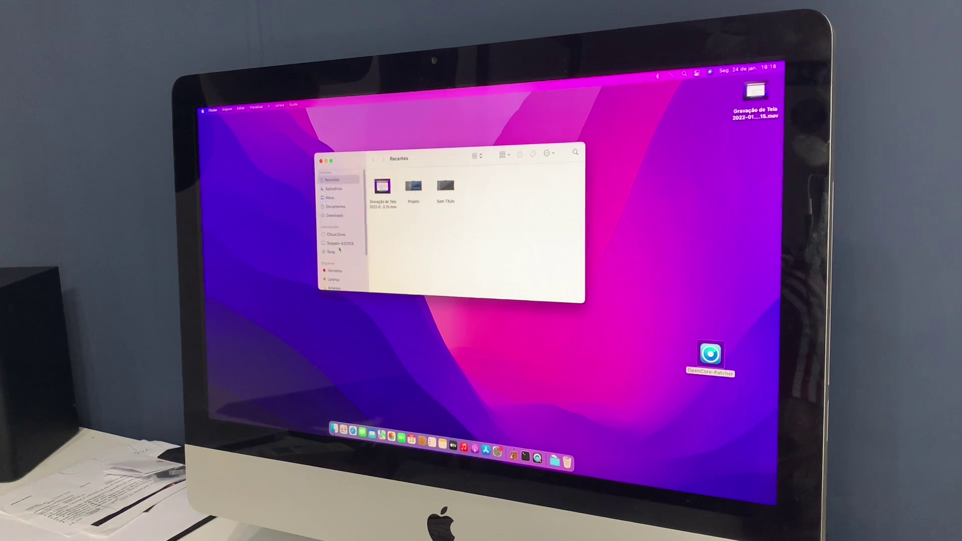
left_click(321, 161)
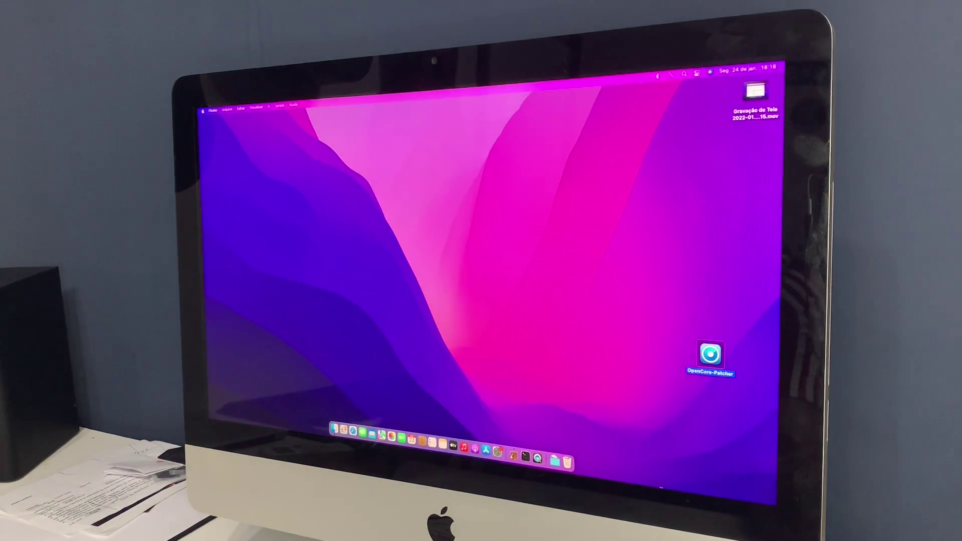
left_click(490, 444)
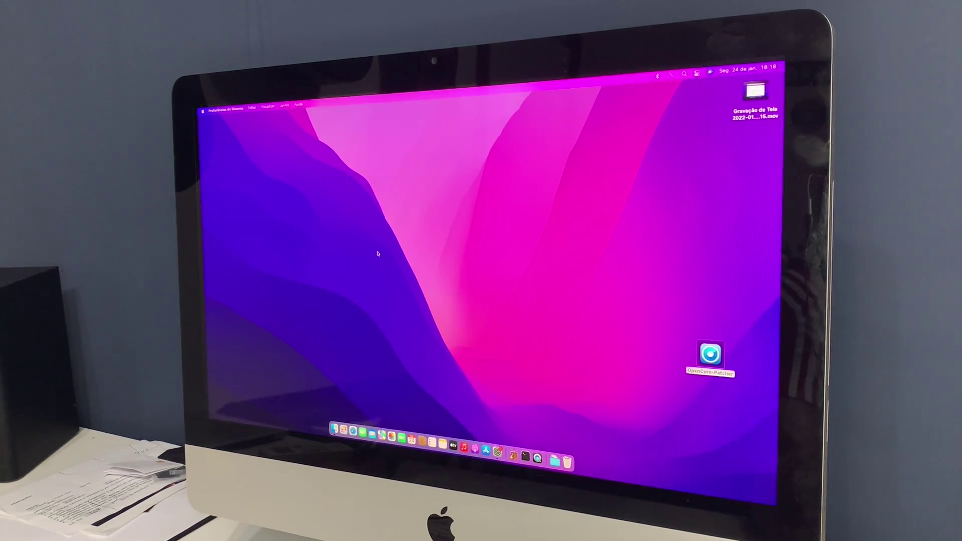
left_click(346, 107)
Open Safari to examine the blur effect in its window and menus, and close the window.
left_click(352, 431)
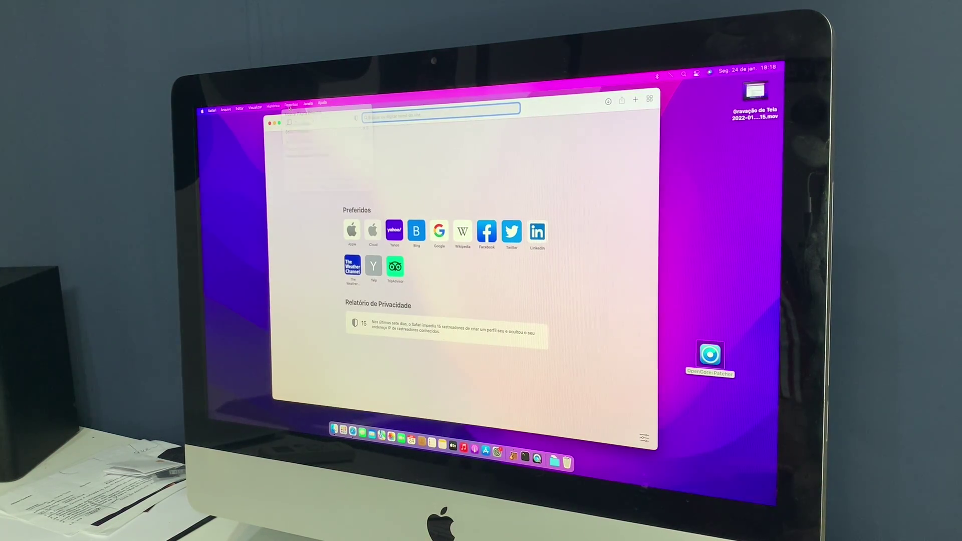
left_click(226, 109)
left_click(286, 155)
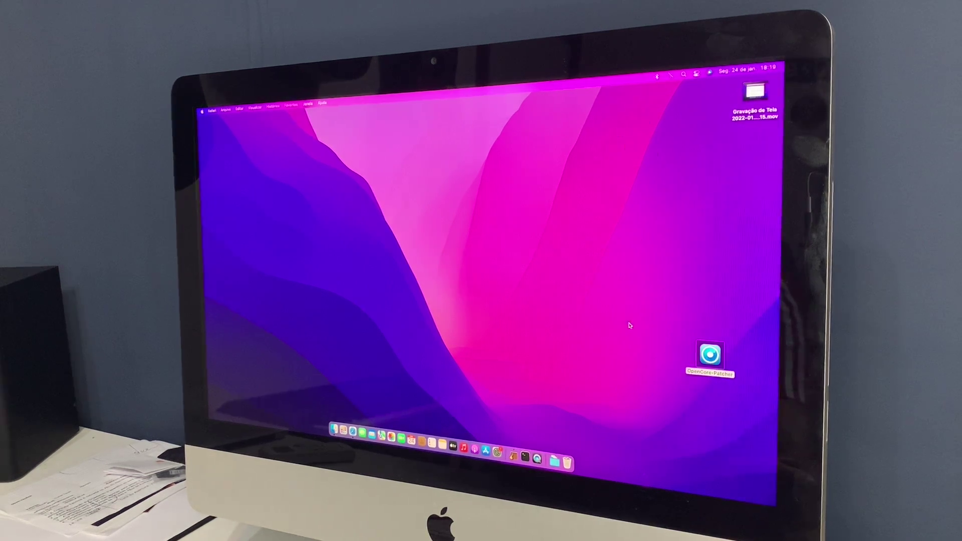
Launch OpenCore-Patcher and open its settings, checking the blur on the Wi-Fi and application menus.
left_click(701, 364)
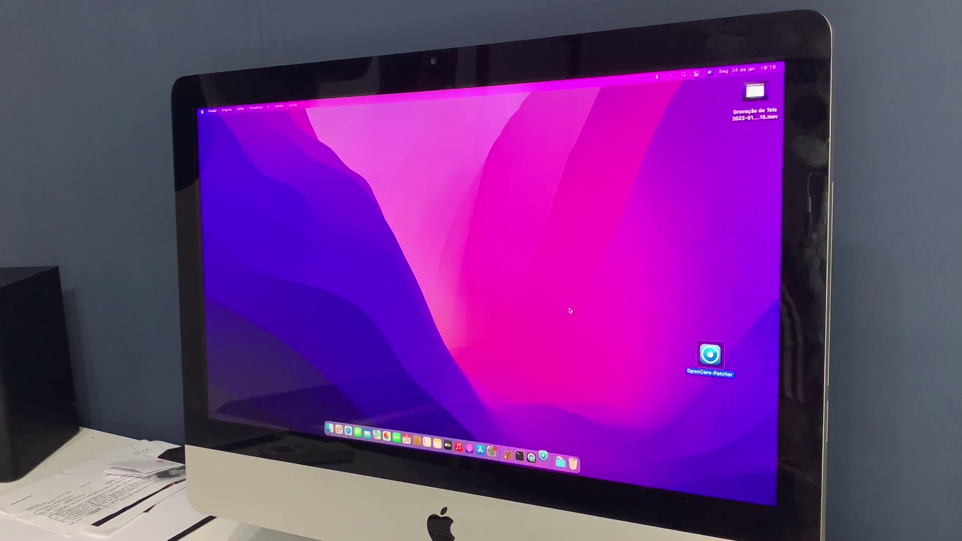
left_click(671, 75)
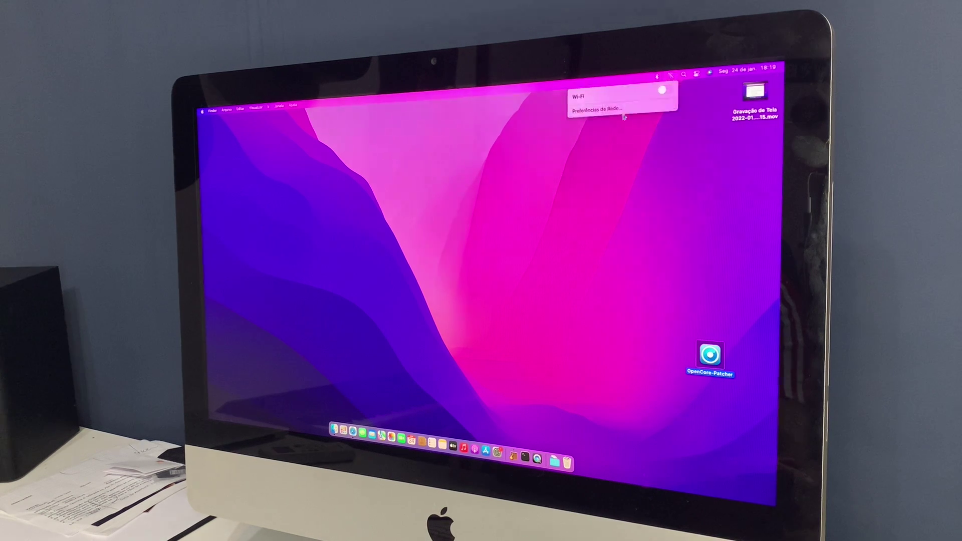
left_click(432, 264)
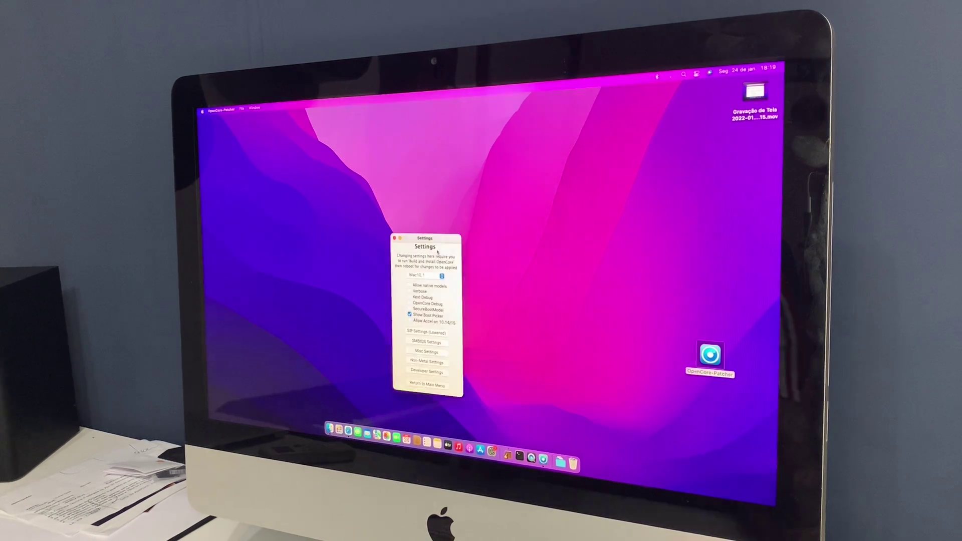
left_click_drag(435, 239, 451, 217)
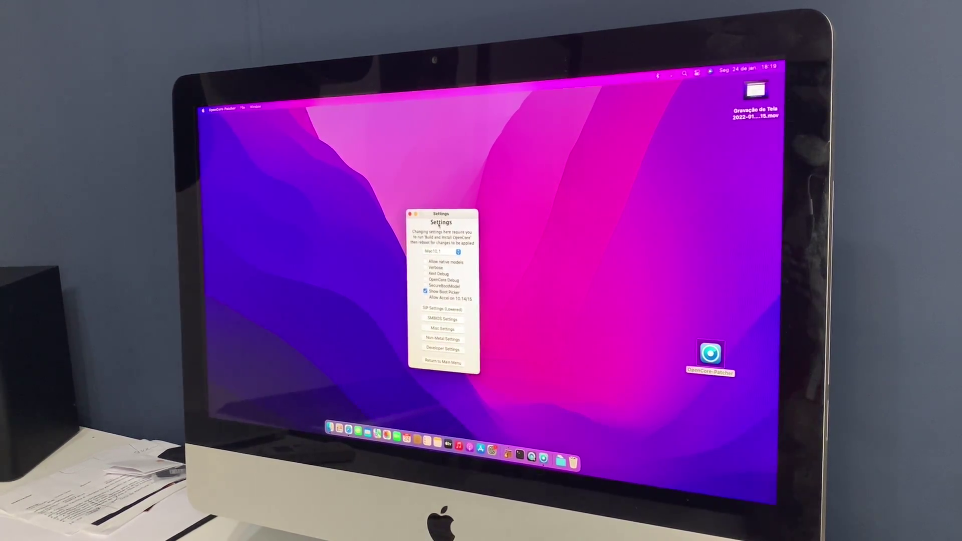
left_click(202, 111)
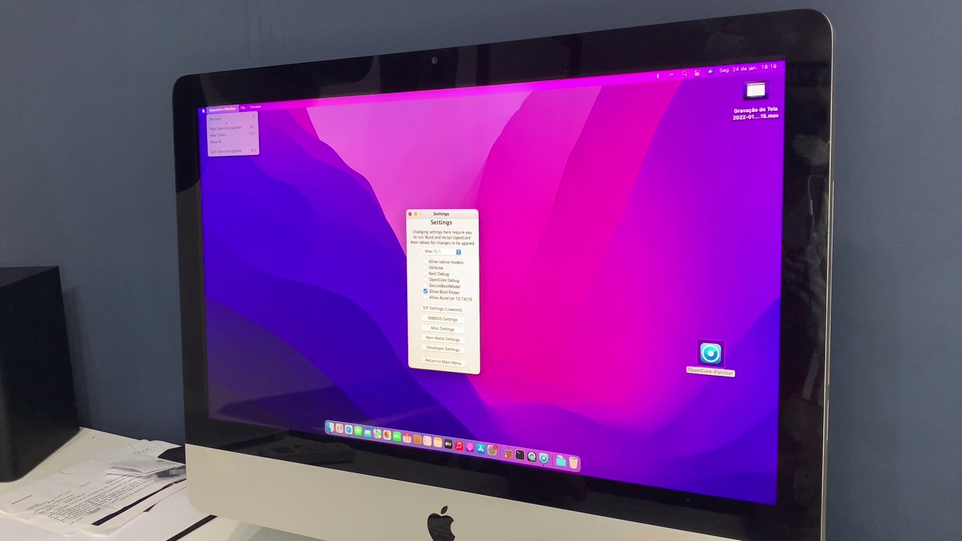
Review the Beta Blur and blur radius options in the non-Metal settings and return to the patcher's main menu.
left_click(456, 340)
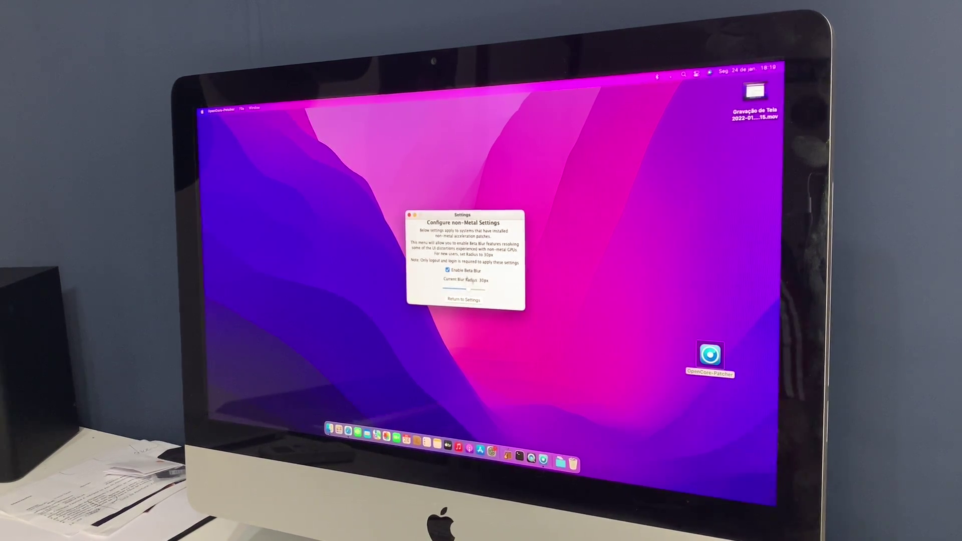
left_click(474, 300)
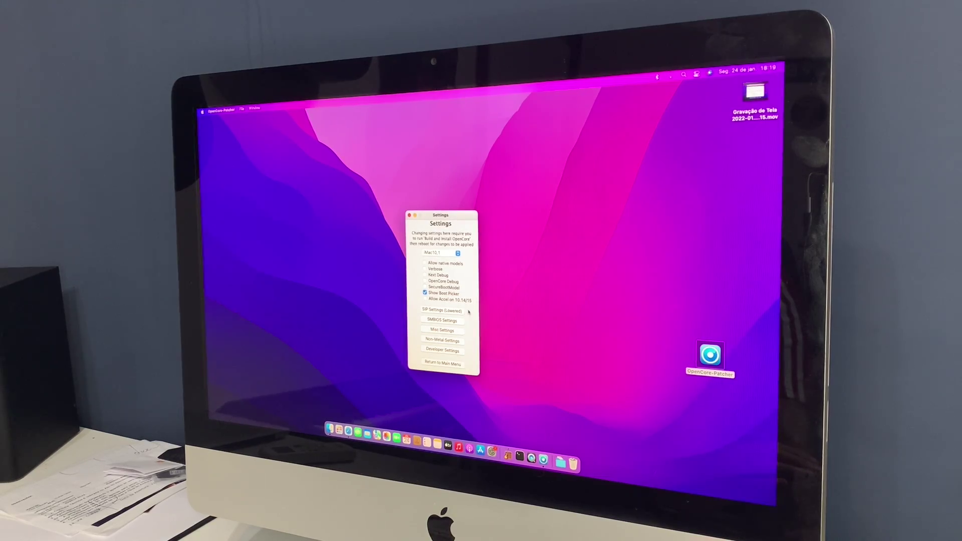
left_click(460, 331)
left_click(442, 293)
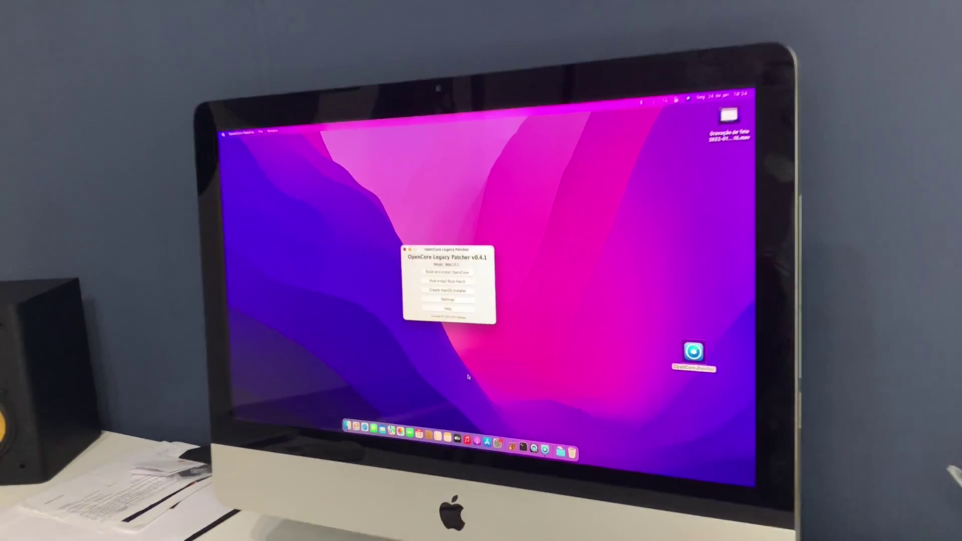